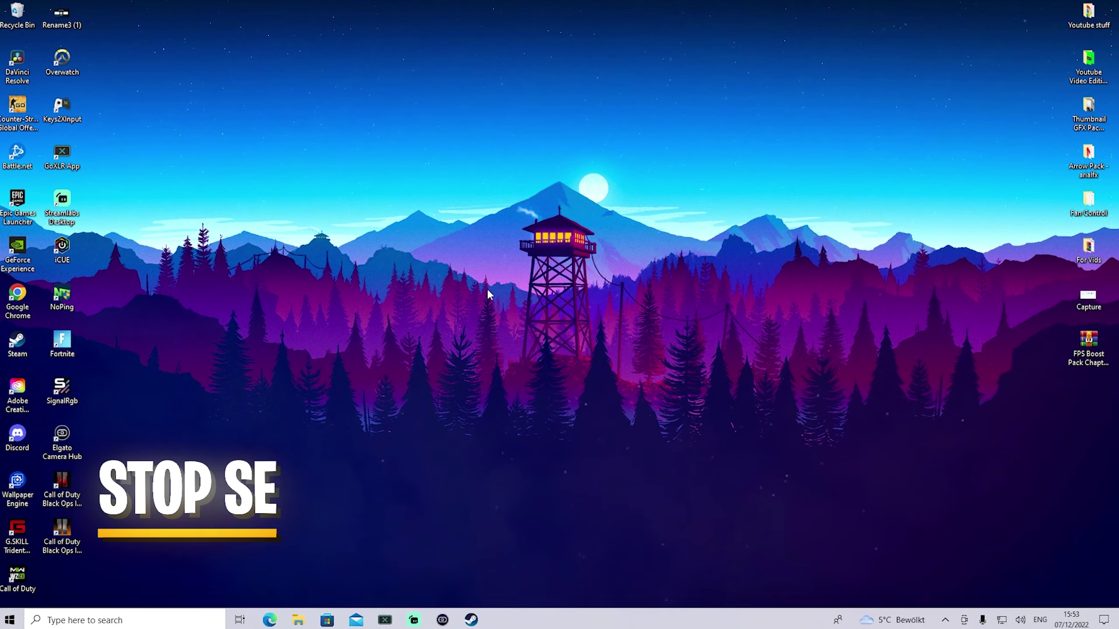
- Search 'priv' and open Privacy settings on the General page with advertising ID off
key(super)
text(priv)
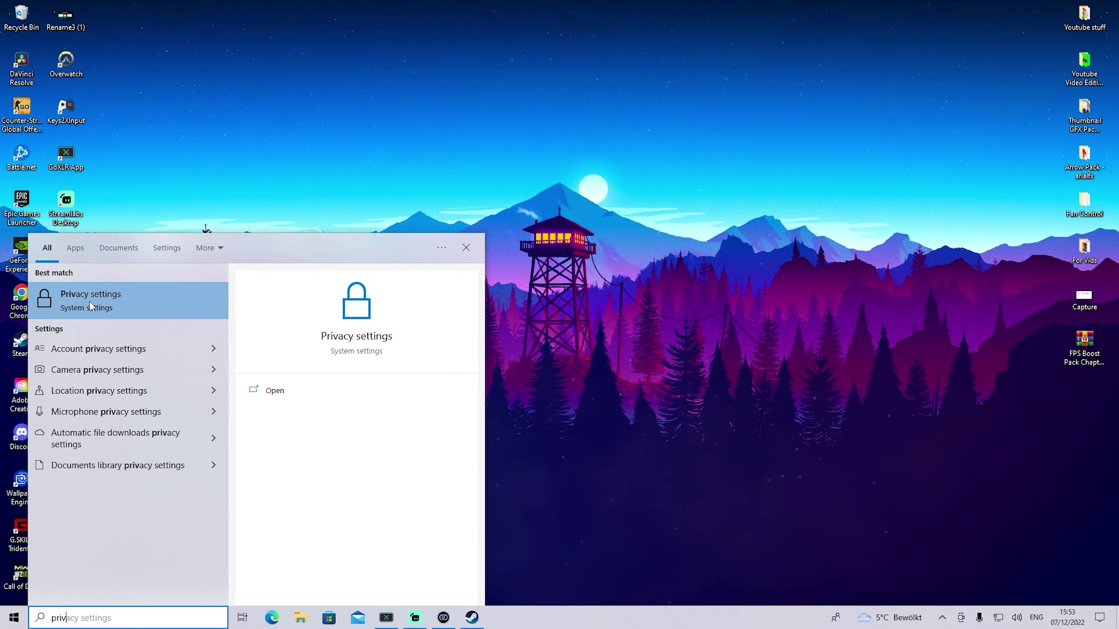
click(89, 301)
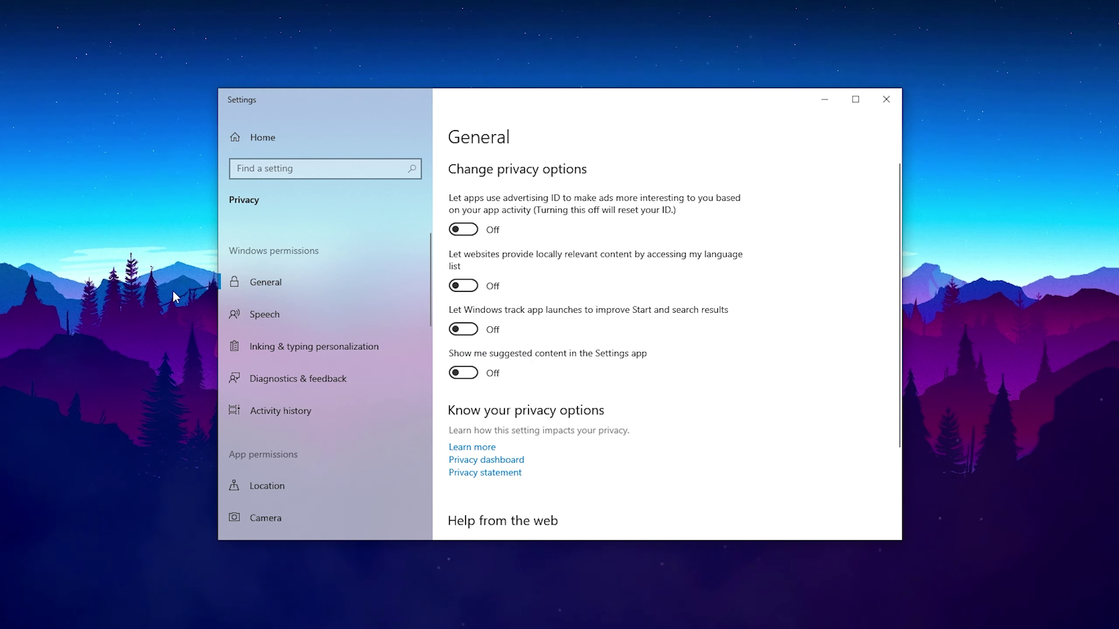
- Turn off online speech recognition and inking personalization, then review Diagnostics & feedback
click(295, 314)
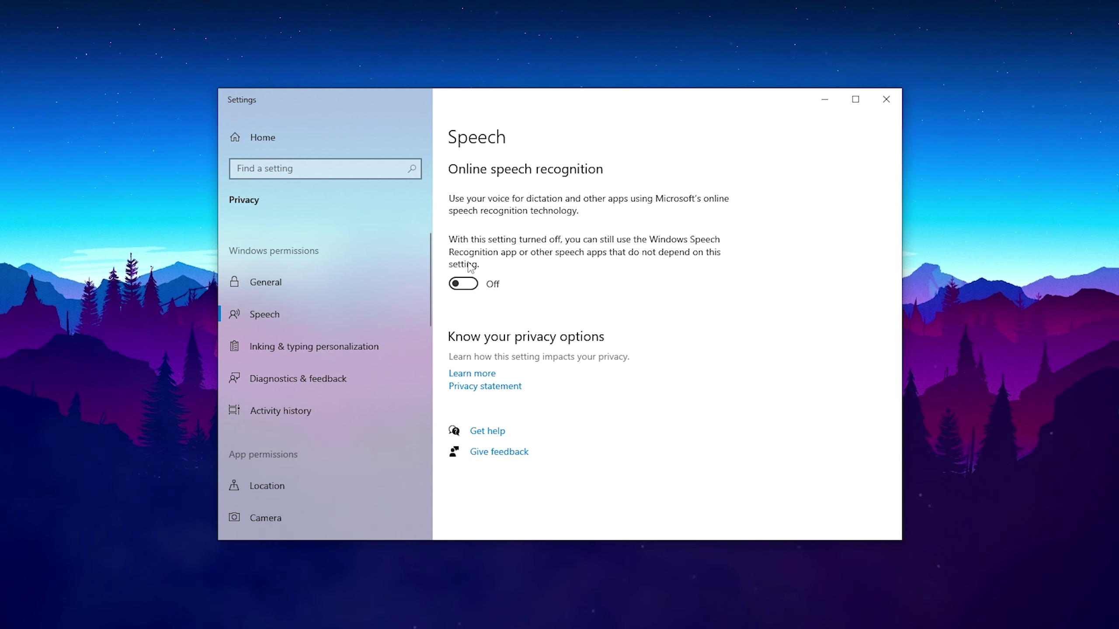
click(317, 342)
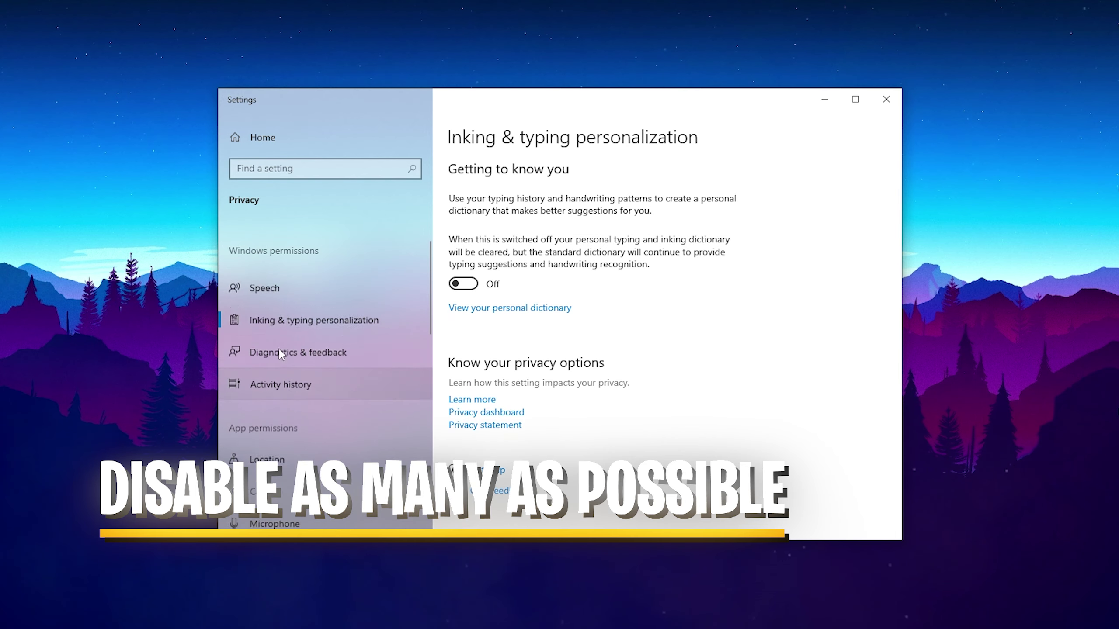
click(293, 379)
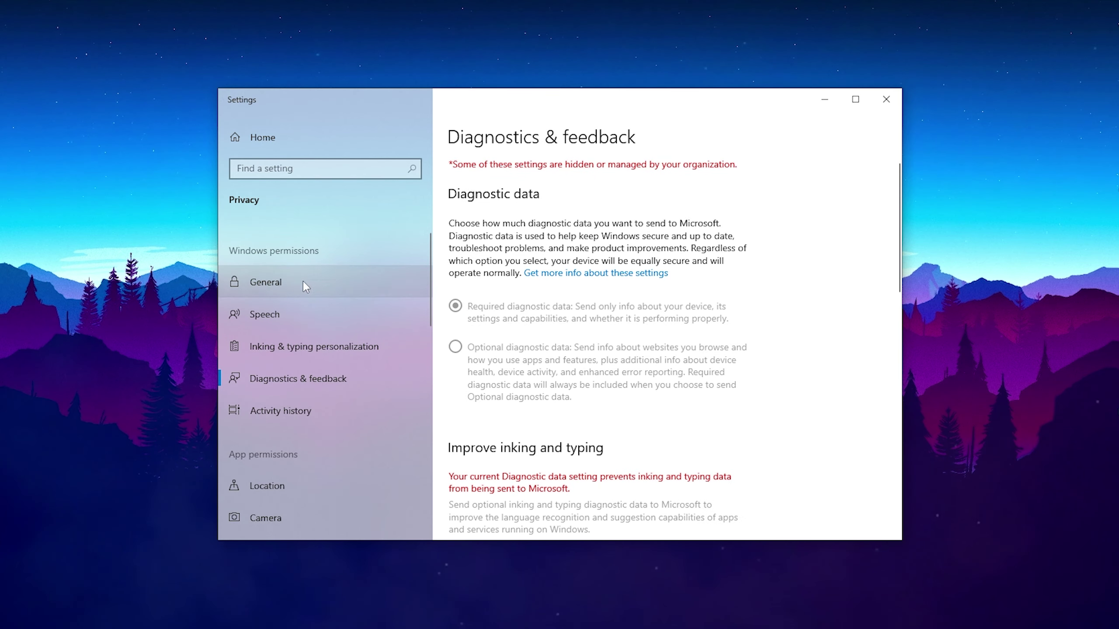
scroll(526, 287, down, 6)
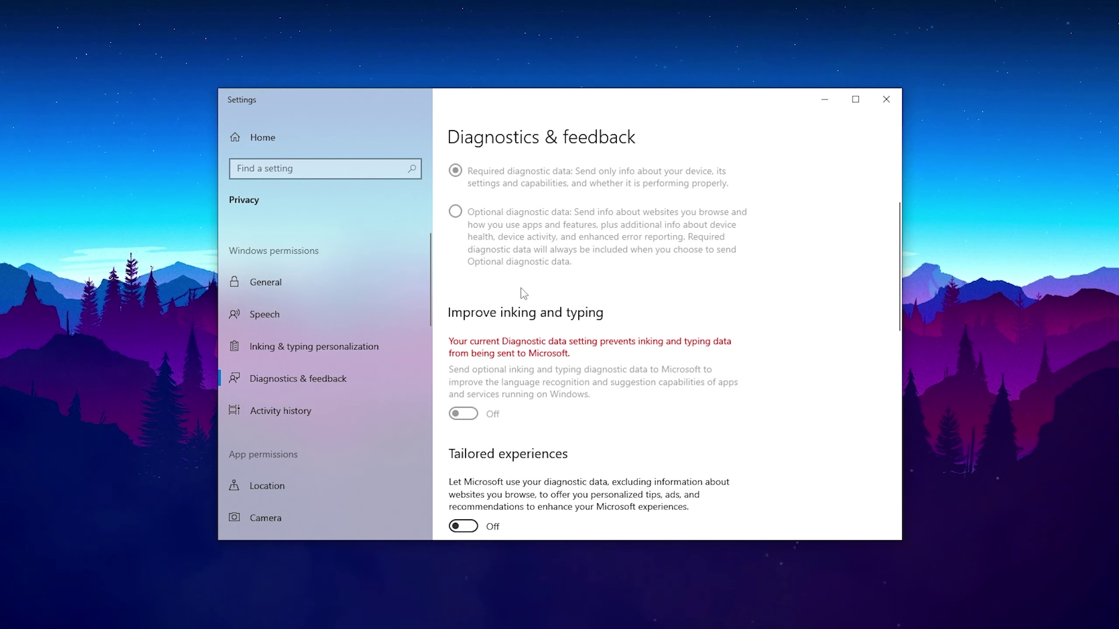
scroll(282, 305, down, 3)
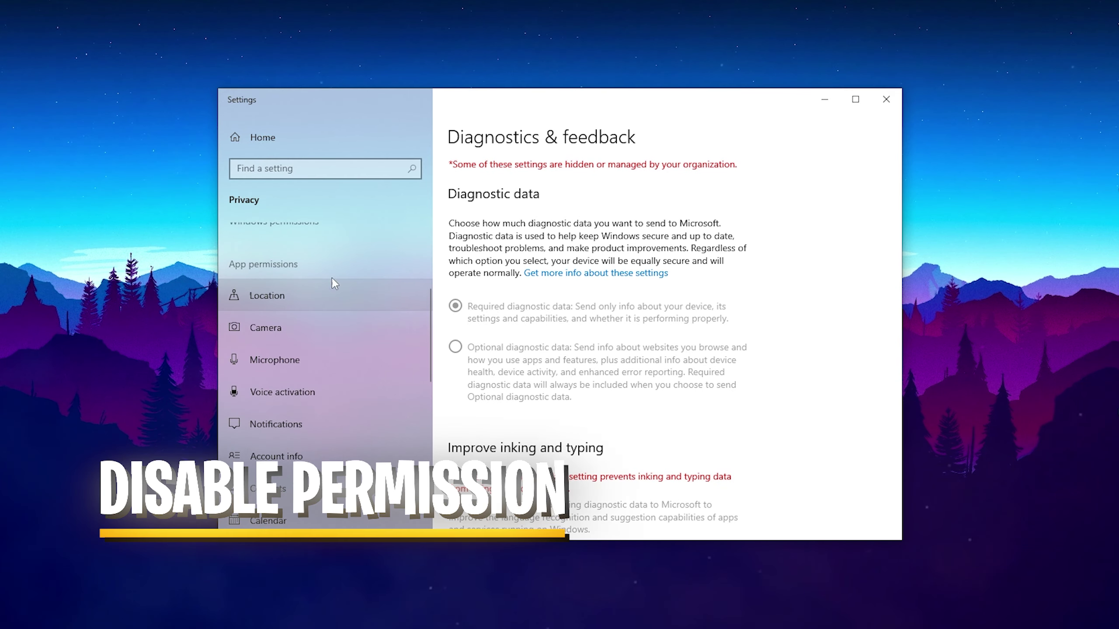
- Check the Location, Camera, Microphone and Voice activation pages, and turn off app access to notifications
click(297, 306)
scroll(525, 324, down, 2)
scroll(551, 375, down, 5)
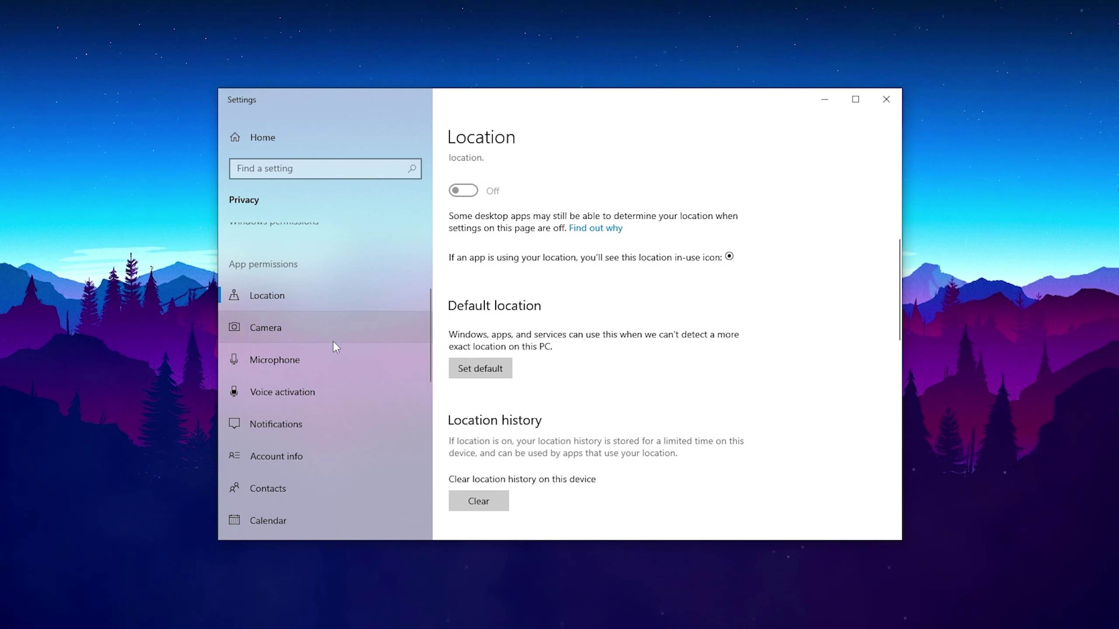
click(301, 326)
click(288, 364)
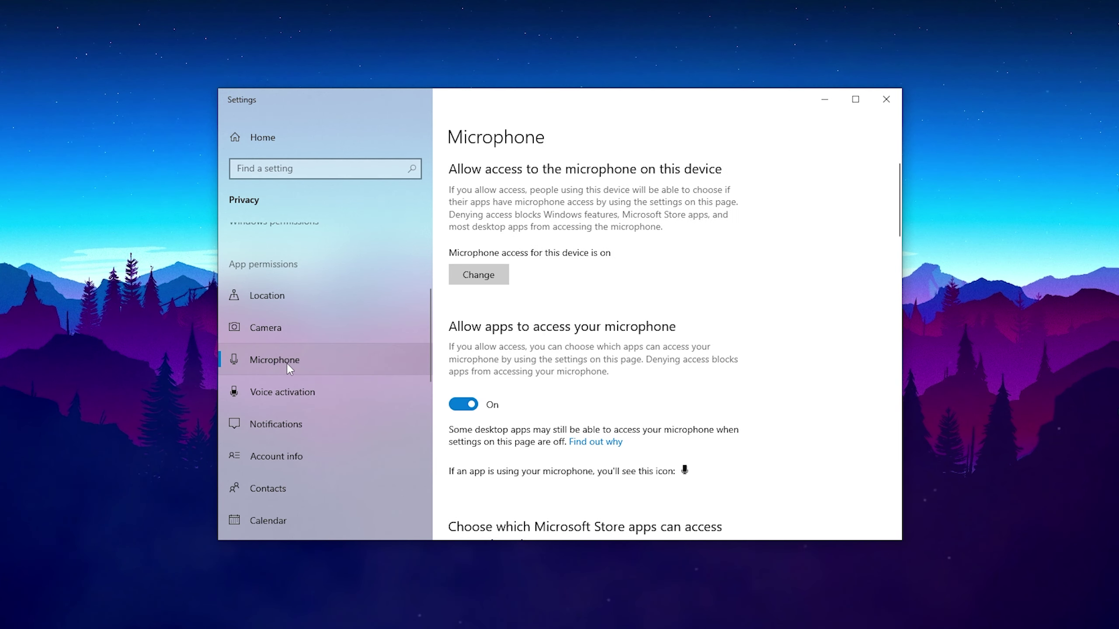
click(284, 383)
click(267, 364)
click(273, 391)
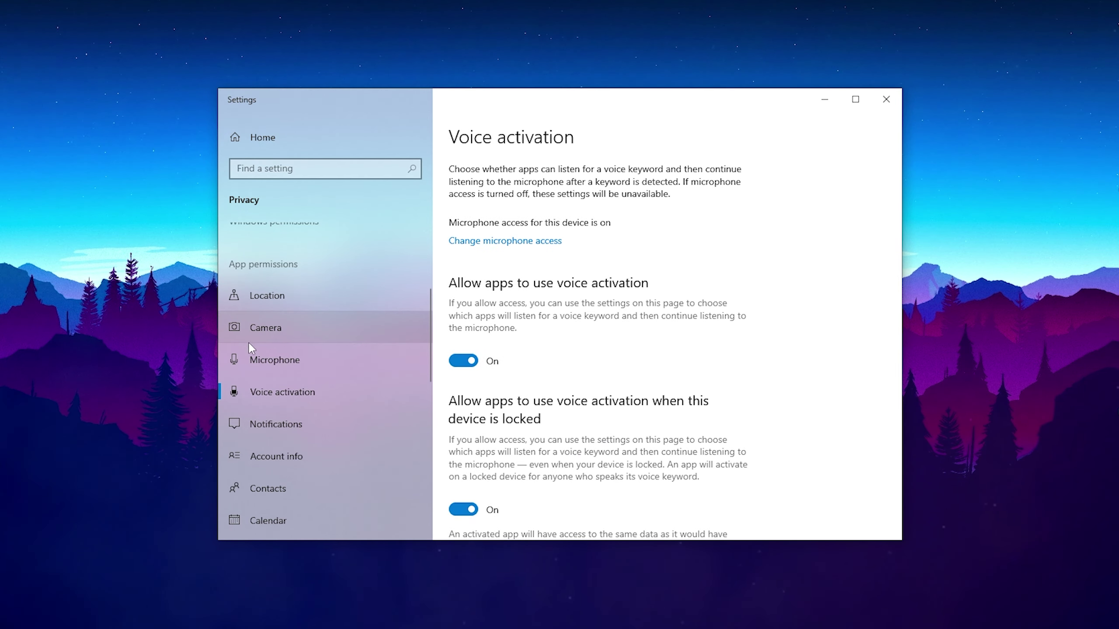
scroll(258, 343, down, 2)
click(266, 375)
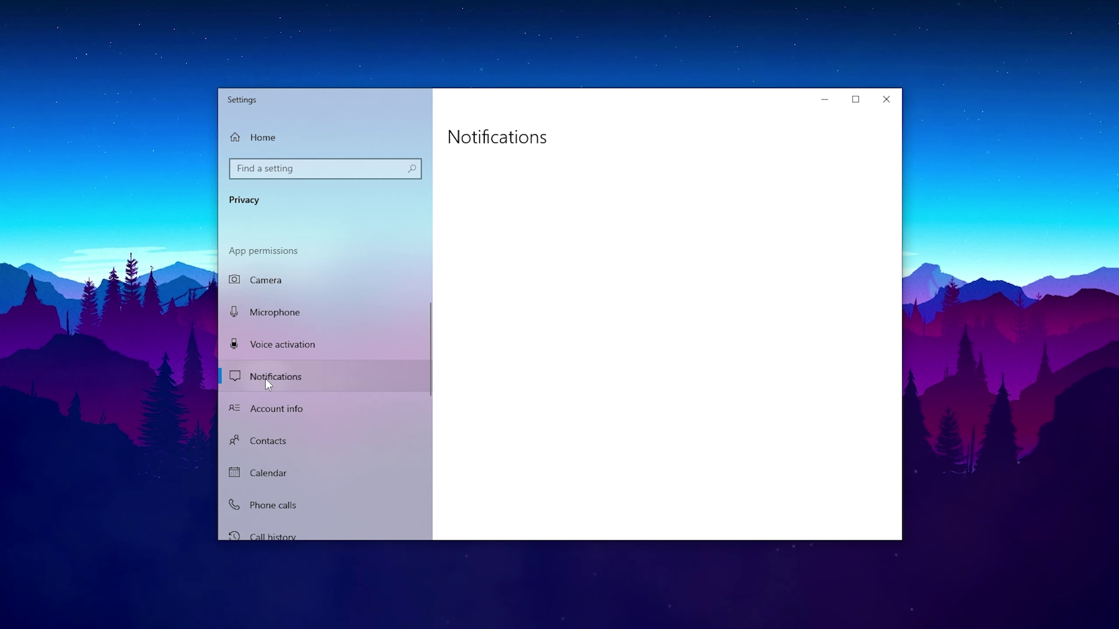
scroll(472, 337, down, 2)
click(470, 331)
- Review the Account info, Contacts, Calendar, Phone calls and Call history permission pages
click(302, 407)
scroll(517, 358, down, 2)
scroll(318, 366, down, 2)
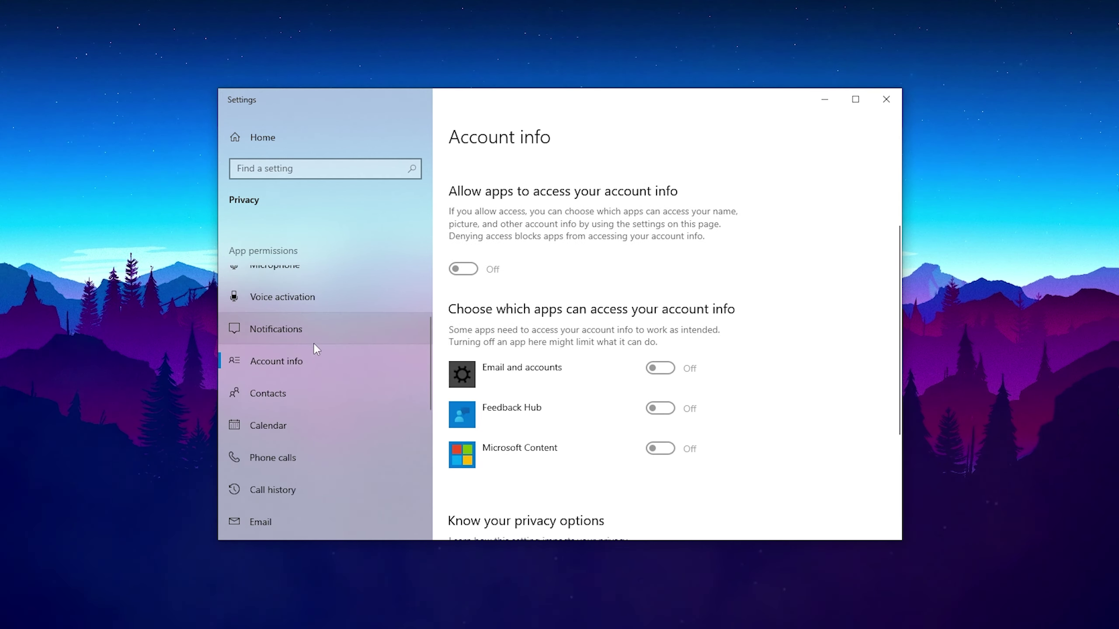
click(282, 392)
scroll(320, 390, down, 1)
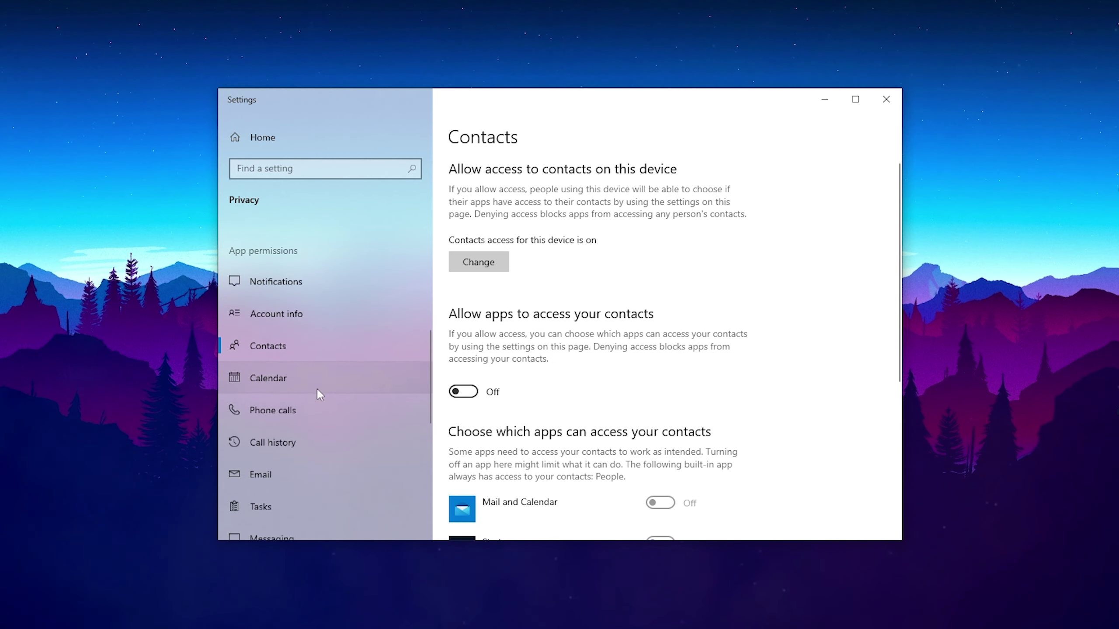
click(346, 386)
scroll(336, 388, down, 1)
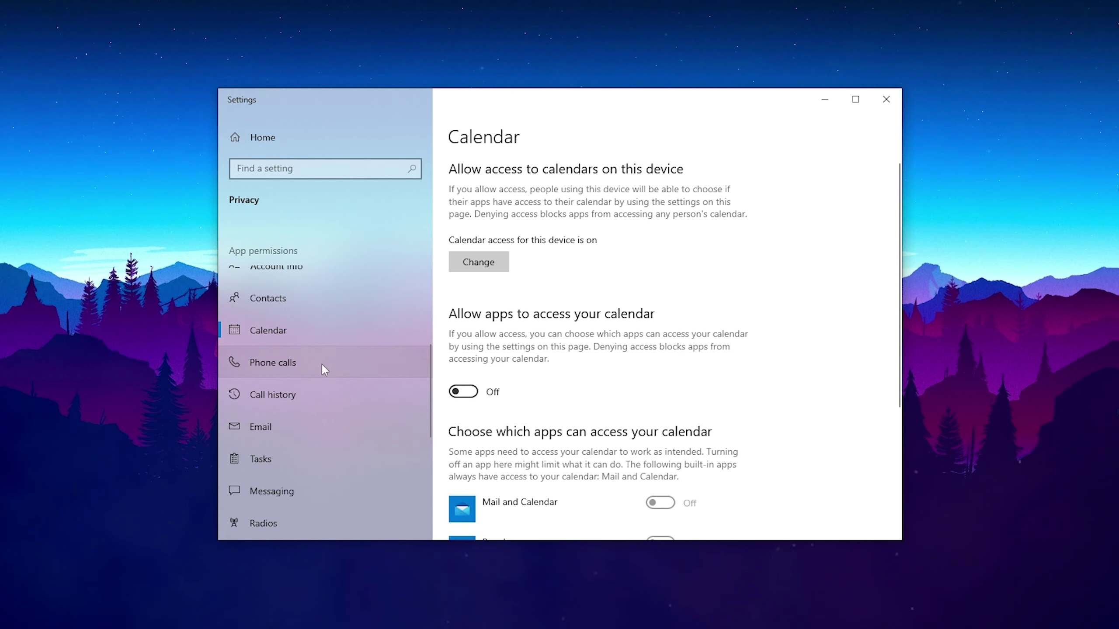
click(321, 364)
scroll(333, 362, down, 1)
click(305, 347)
- Turn off email, messaging and radio access, check Other devices, and open Background apps
click(321, 372)
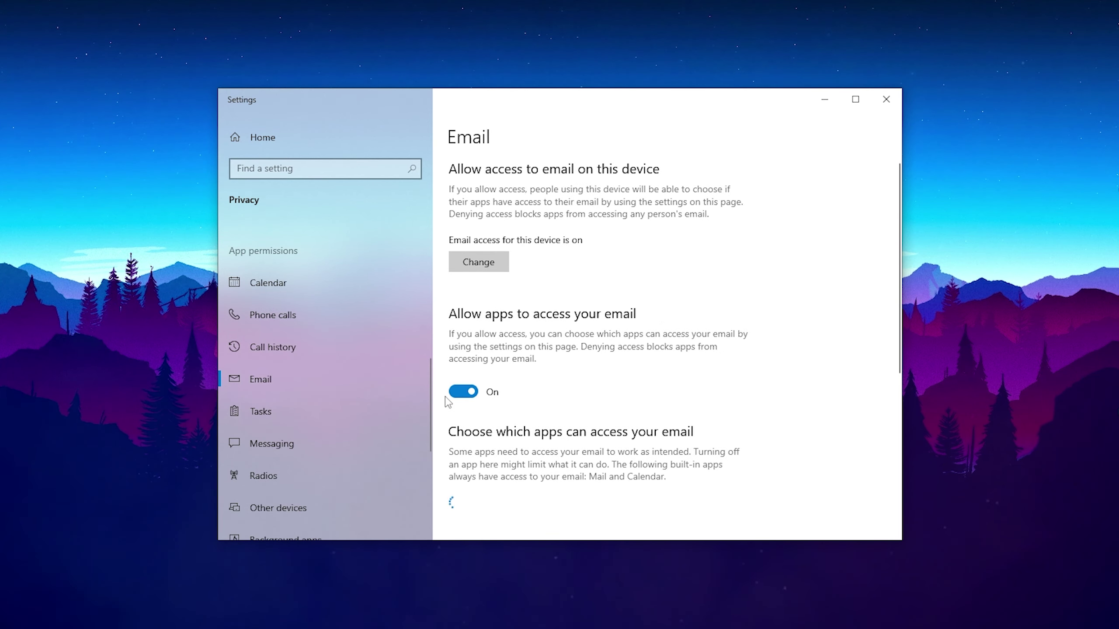
scroll(324, 368, down, 1)
click(307, 373)
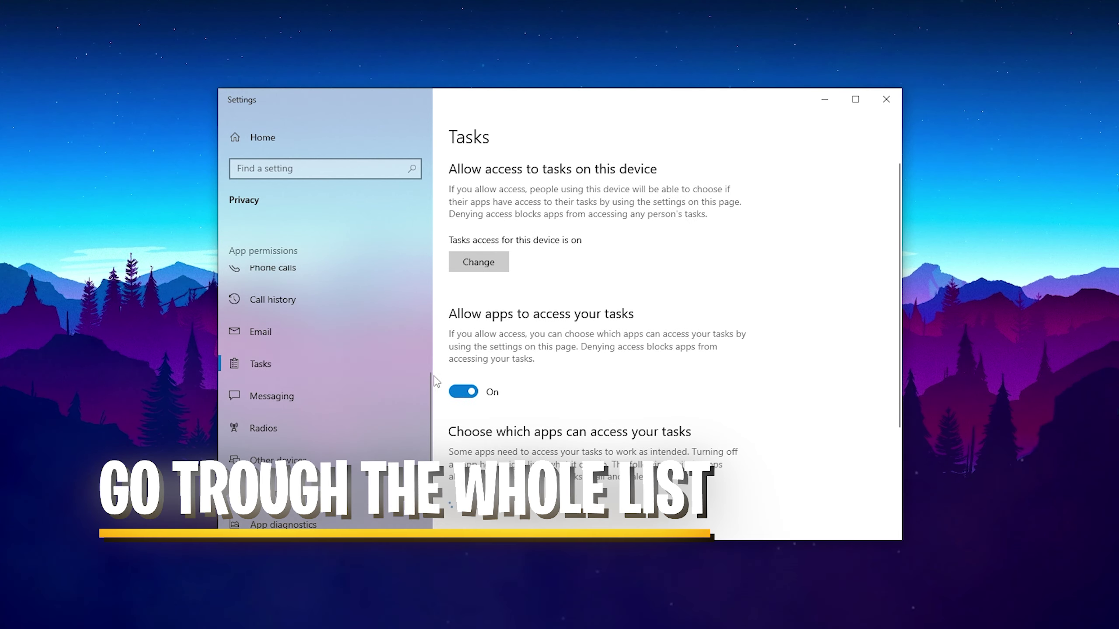
scroll(333, 354, down, 1)
click(306, 350)
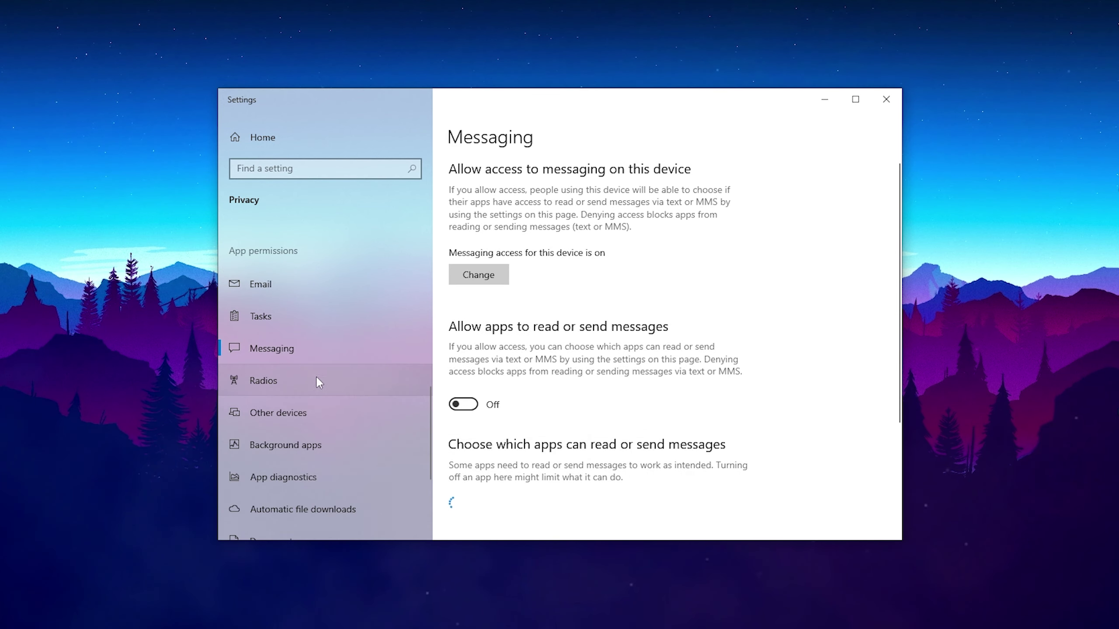
scroll(310, 373, down, 1)
click(277, 333)
click(454, 394)
click(333, 365)
click(318, 392)
scroll(326, 387, down, 1)
scroll(556, 282, down, 15)
- Confirm that letting apps run in the background is switched off
scroll(569, 295, up, 15)
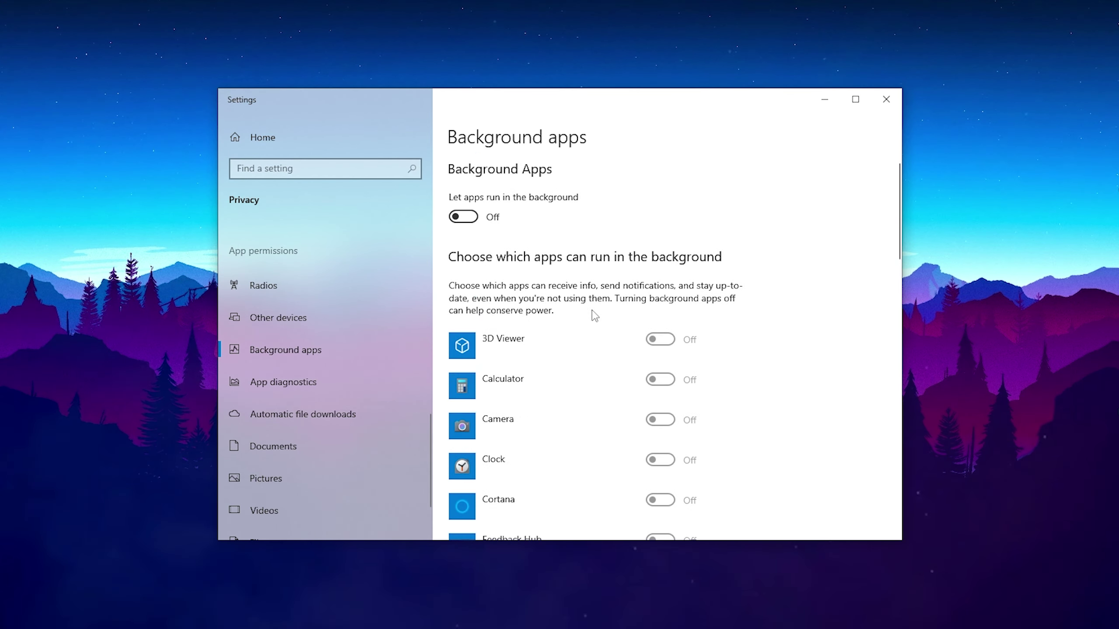
scroll(569, 315, down, 2)
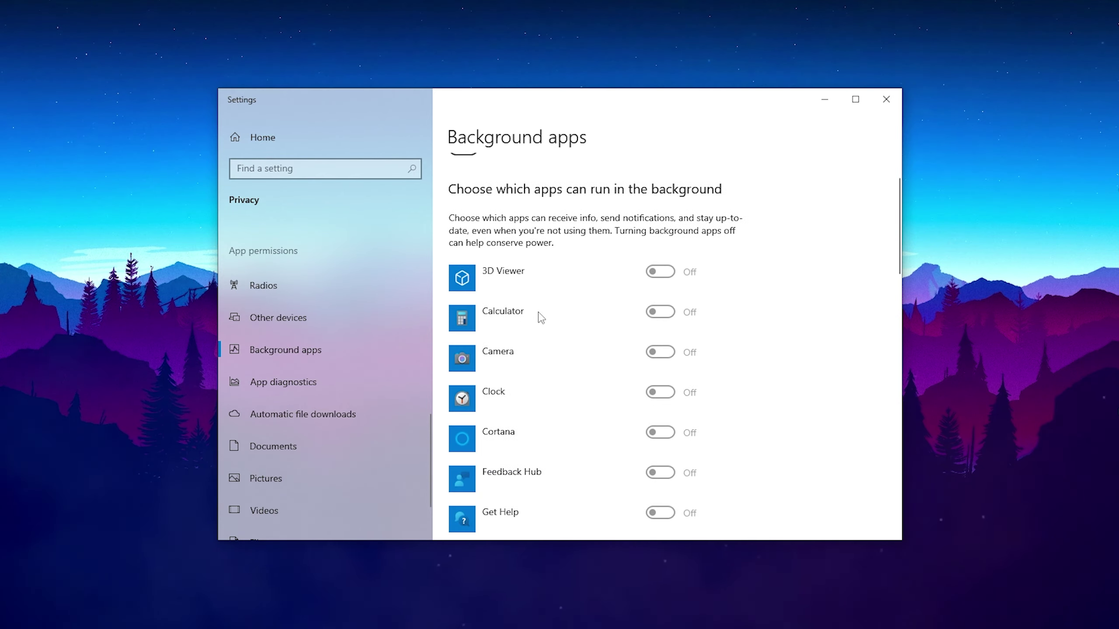
scroll(536, 344, down, 4)
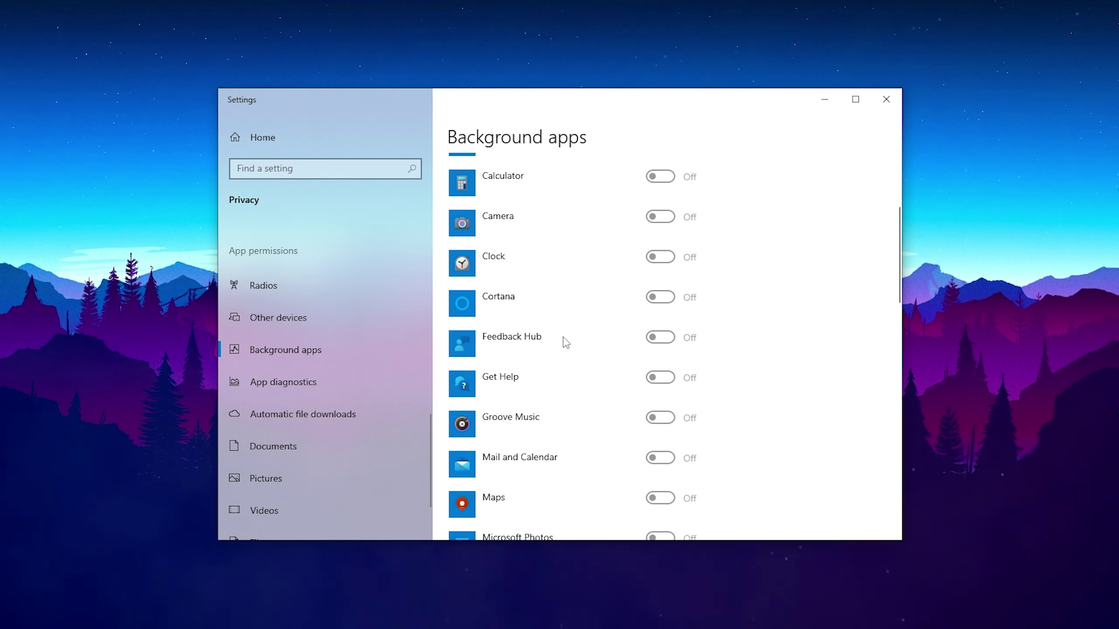
scroll(563, 338, down, 20)
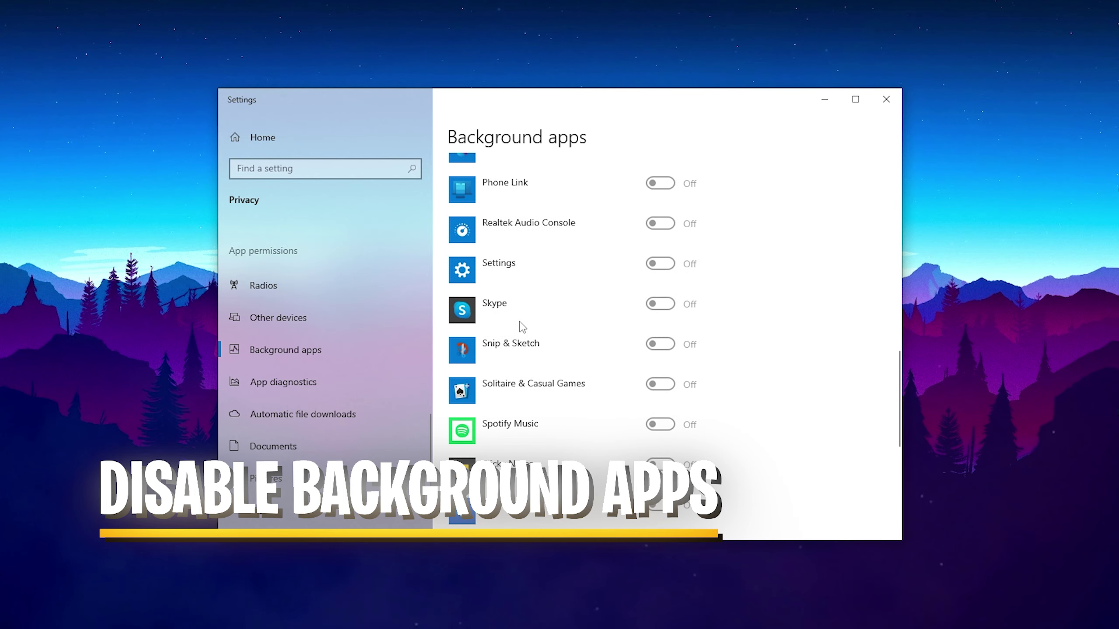
scroll(521, 326, down, 3)
- Turn off App diagnostics, Pictures, Videos and File system access, then return to General
click(292, 379)
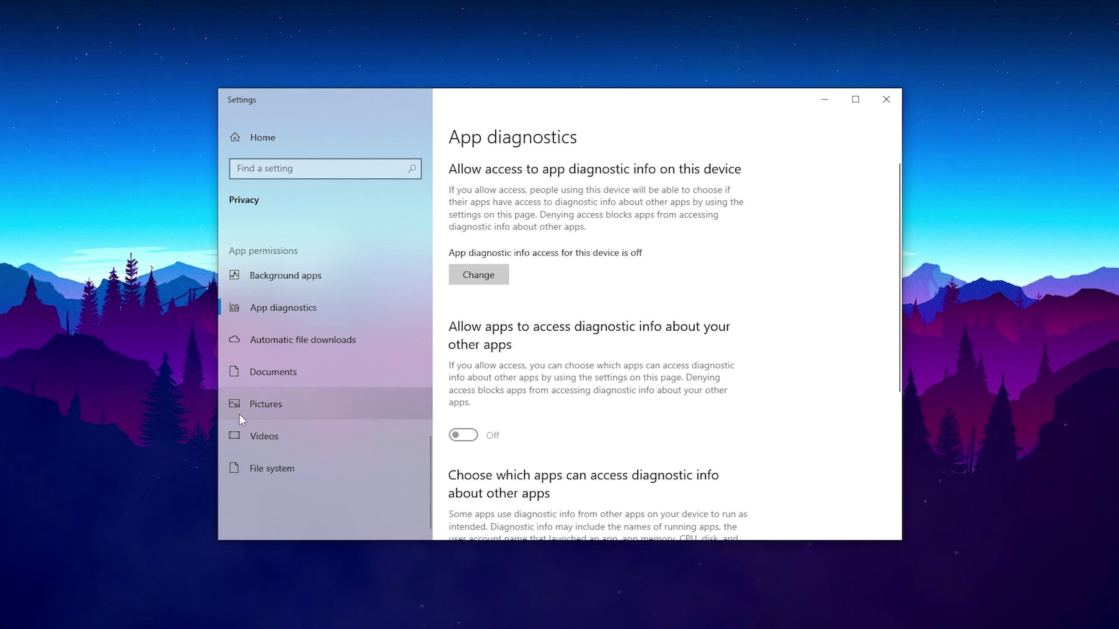
click(279, 405)
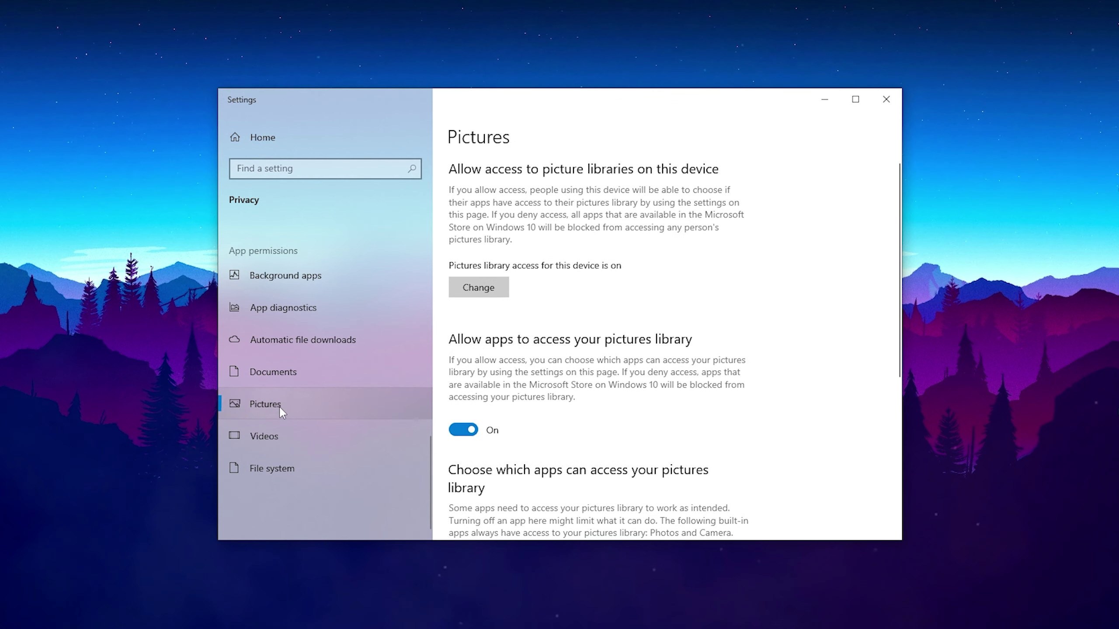
click(304, 434)
click(297, 466)
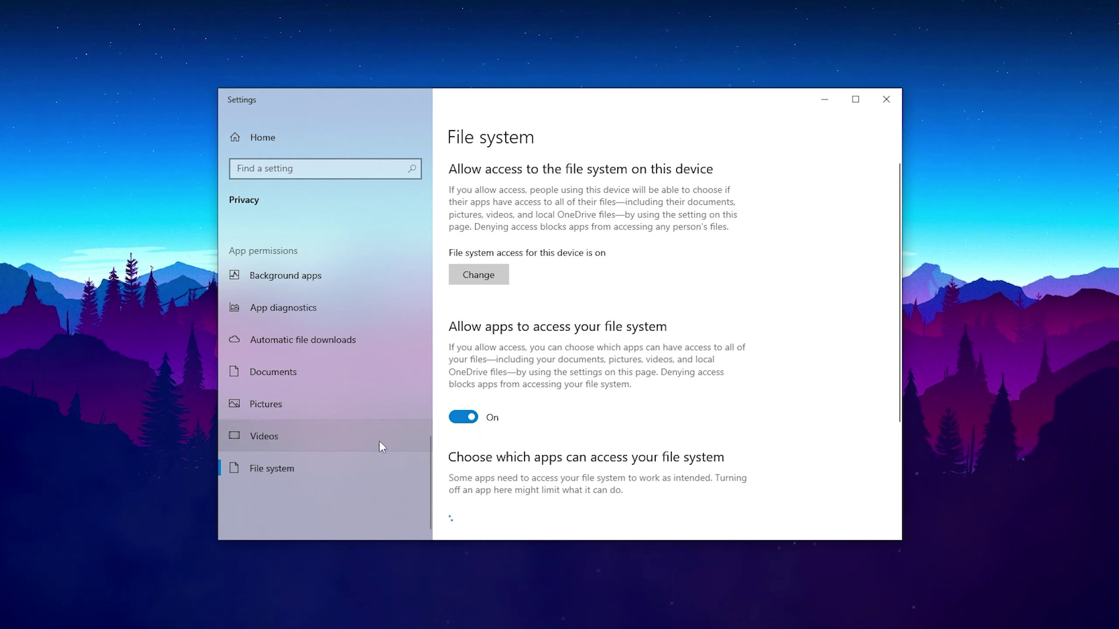
scroll(328, 339, up, 10)
scroll(327, 346, up, 3)
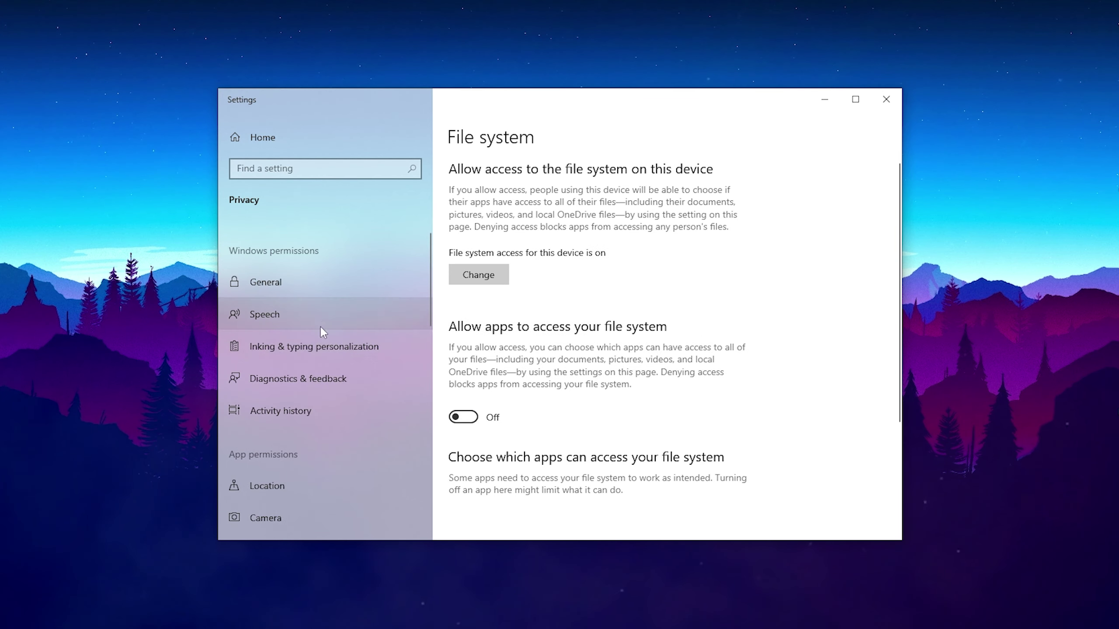
click(292, 284)
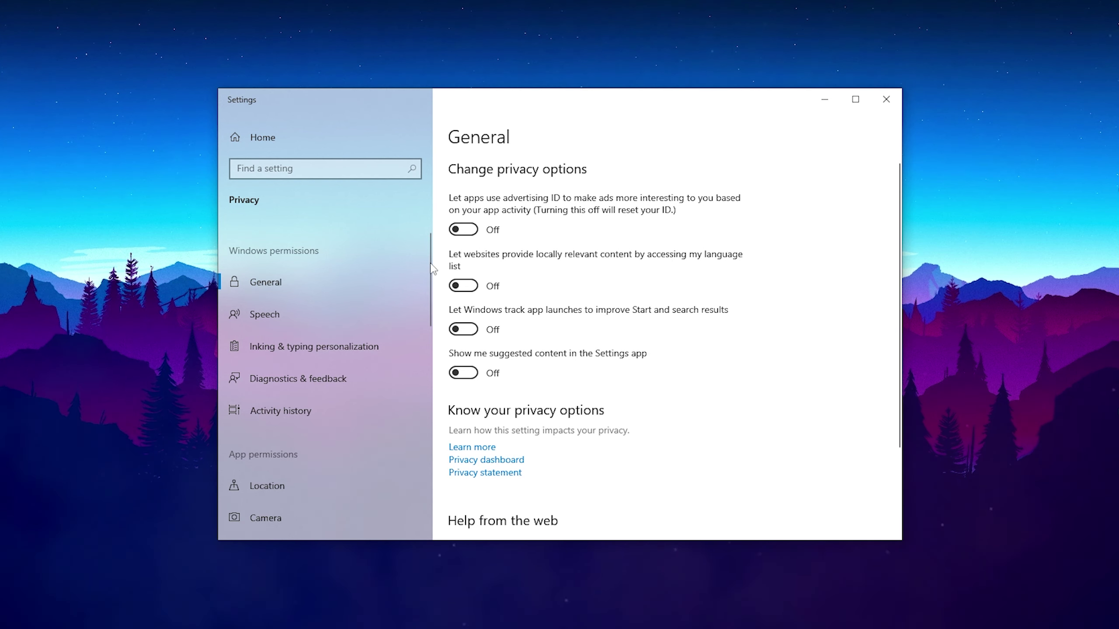
drag(432, 268, 409, 227)
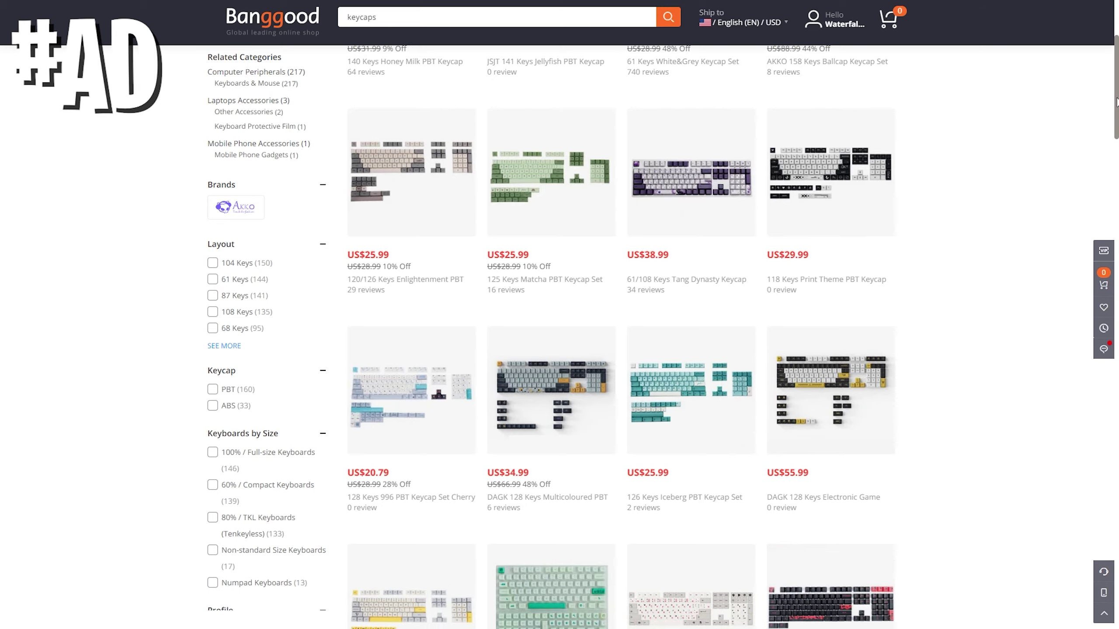
scroll(621, 309, down, 5)
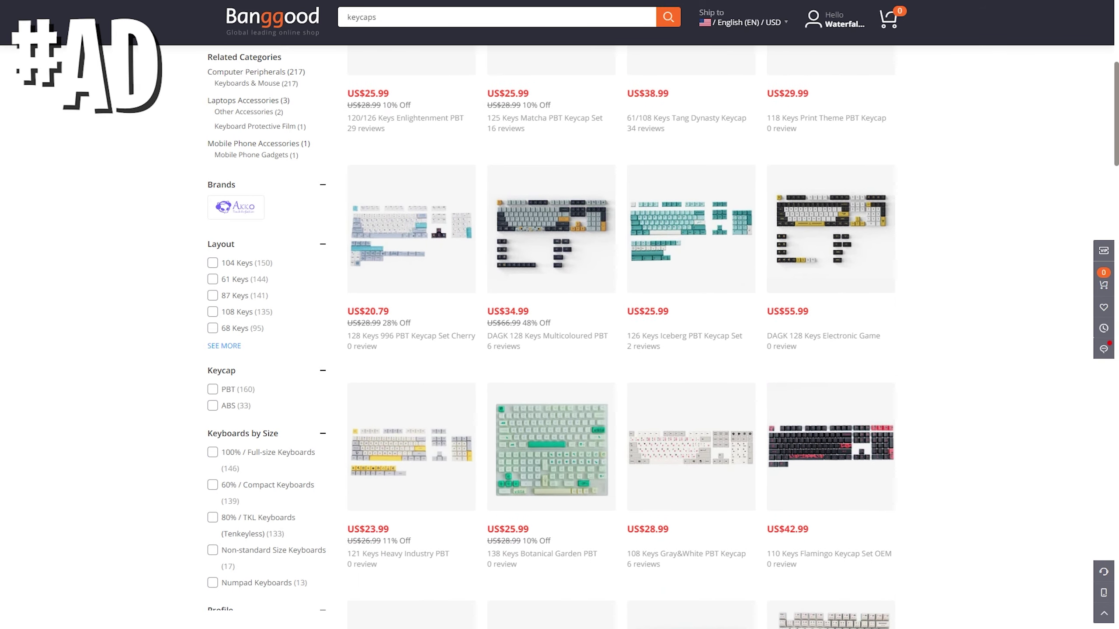
scroll(621, 308, down, 8)
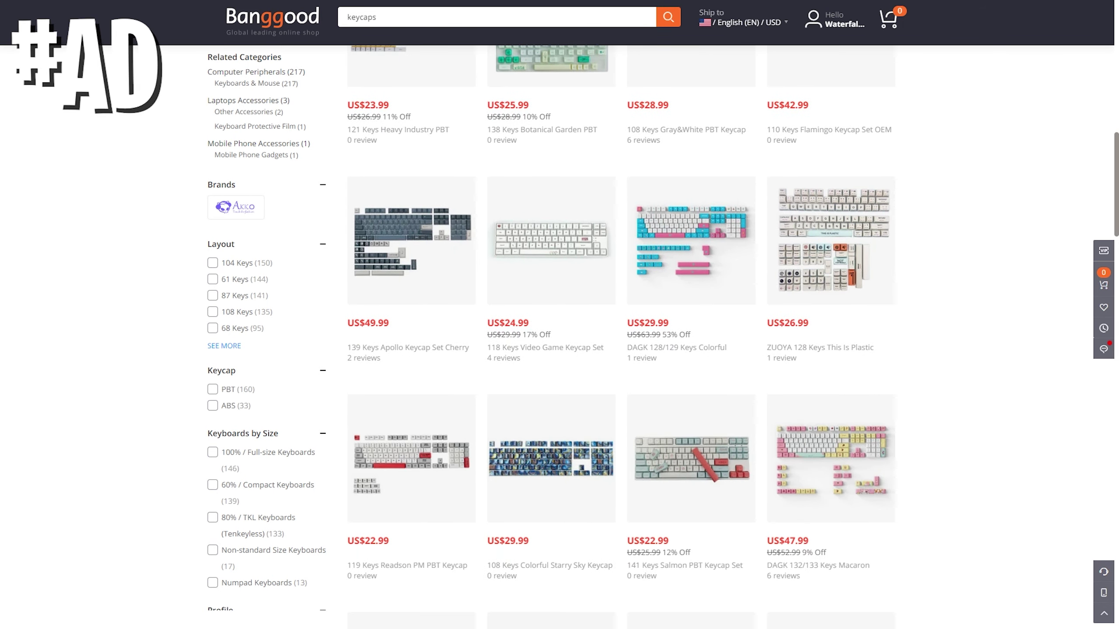
scroll(621, 308, down, 10)
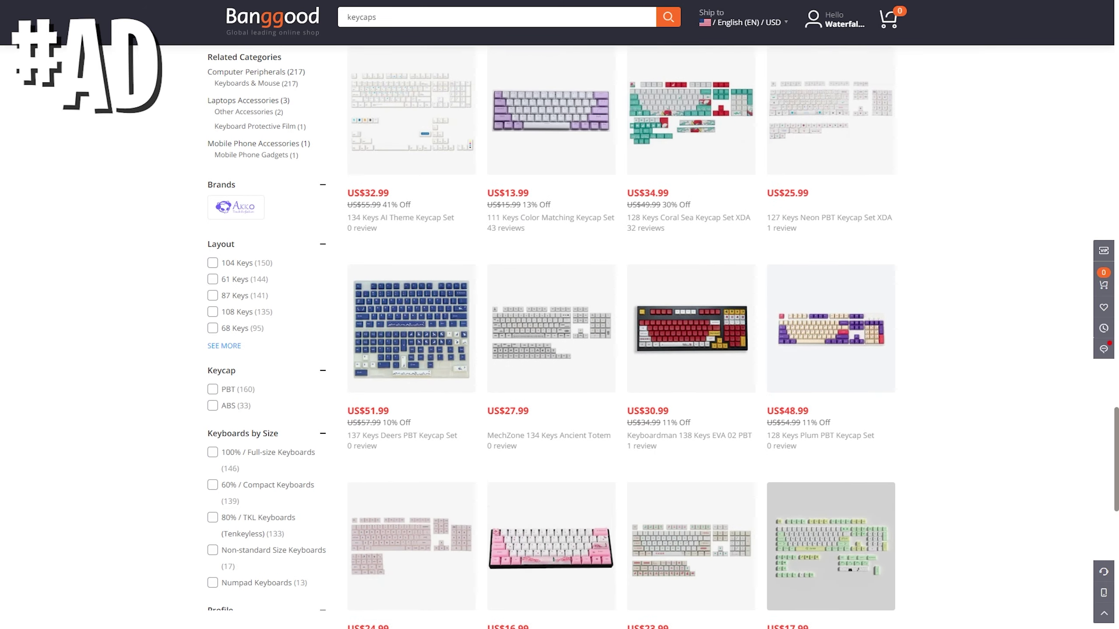
scroll(621, 335, down, 5)
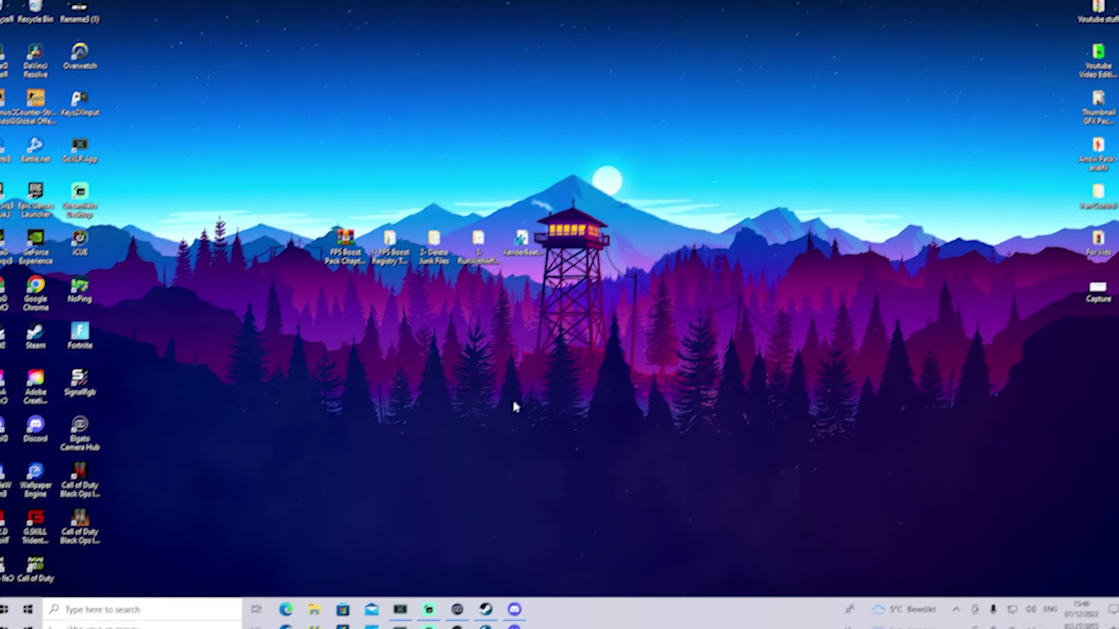
click(352, 247)
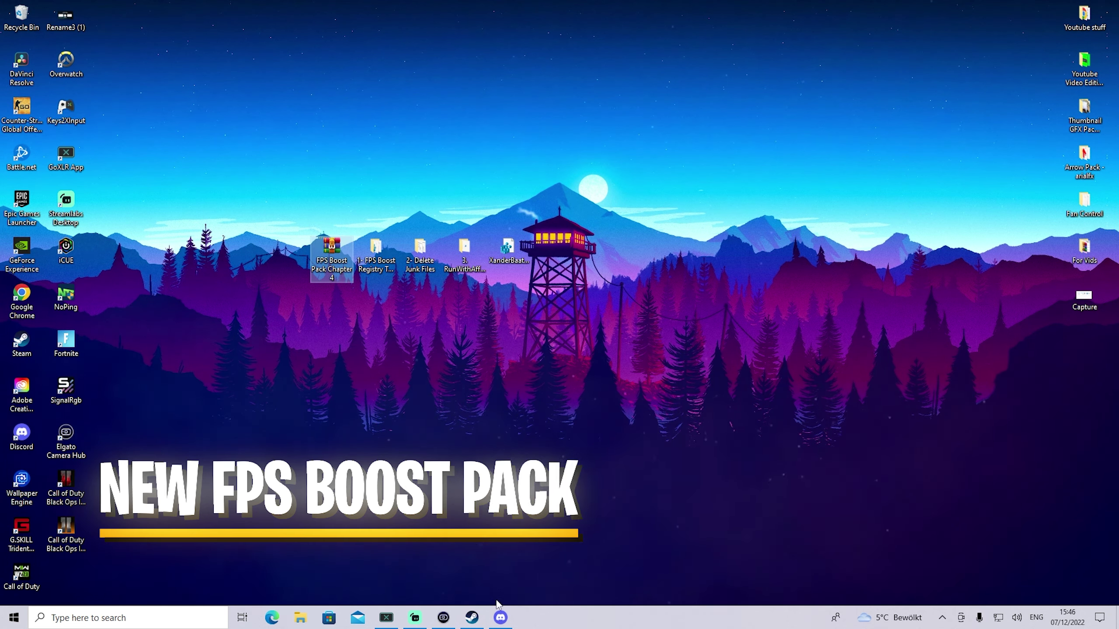
click(499, 616)
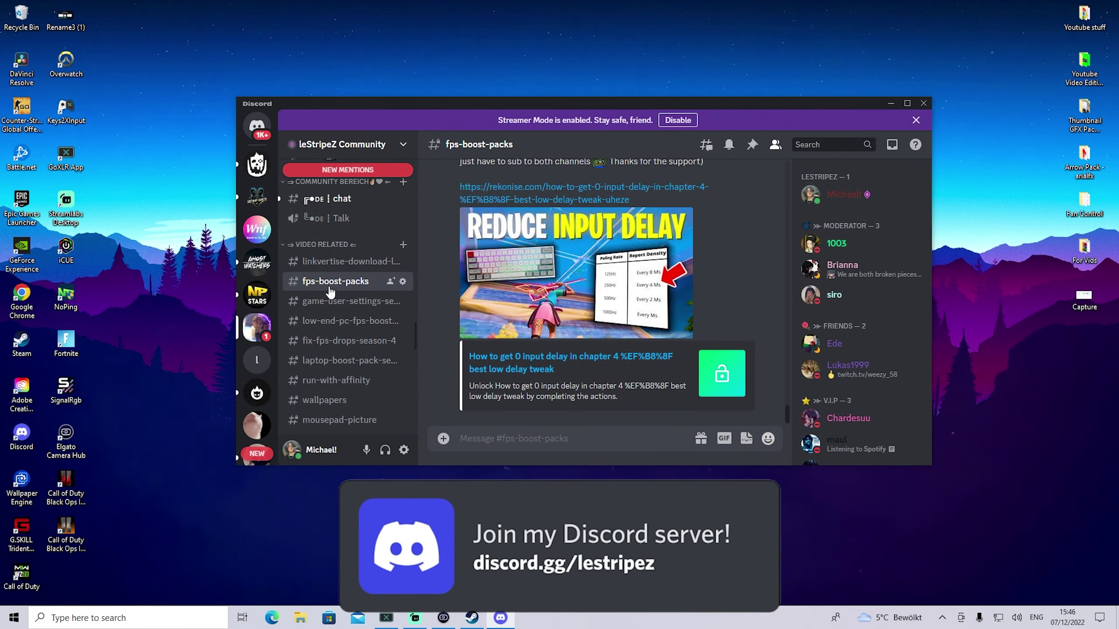
click(825, 145)
text(fps)
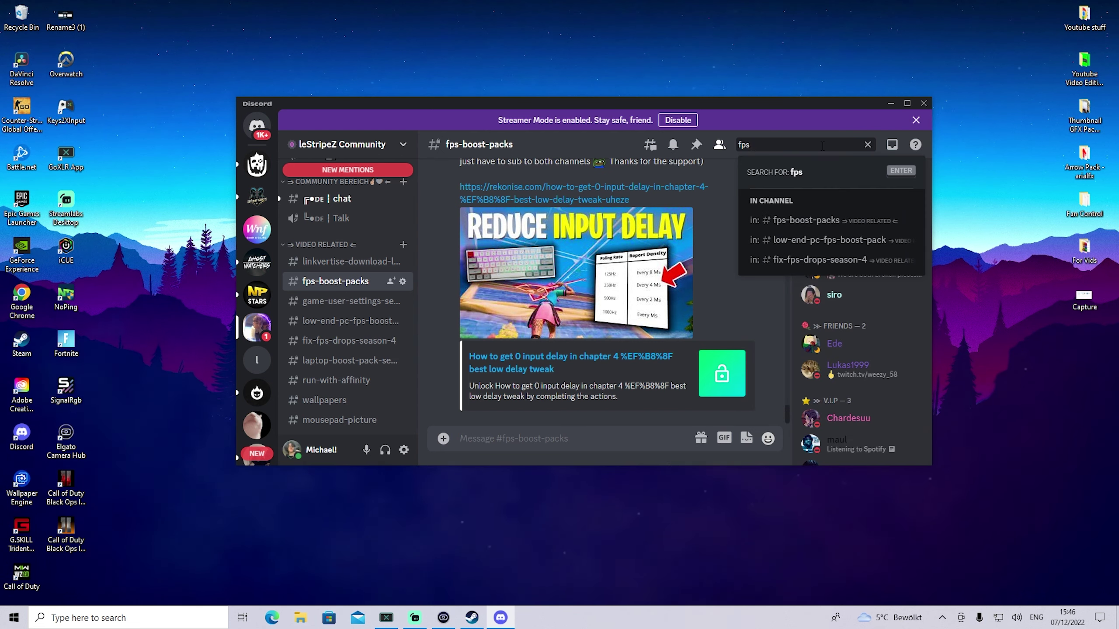
text( boos)
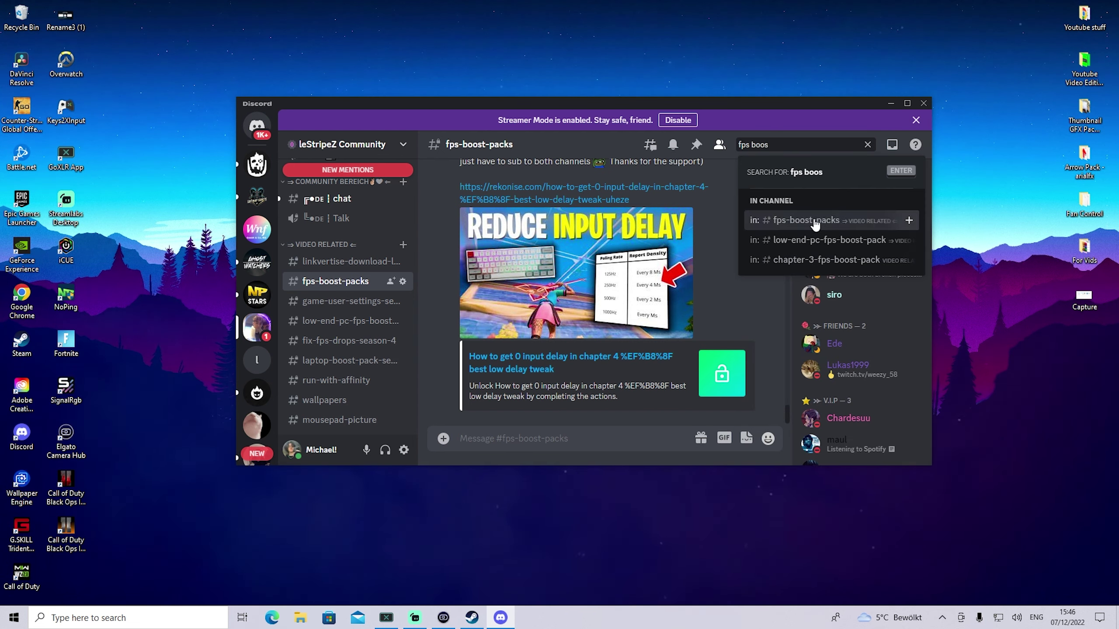
click(923, 103)
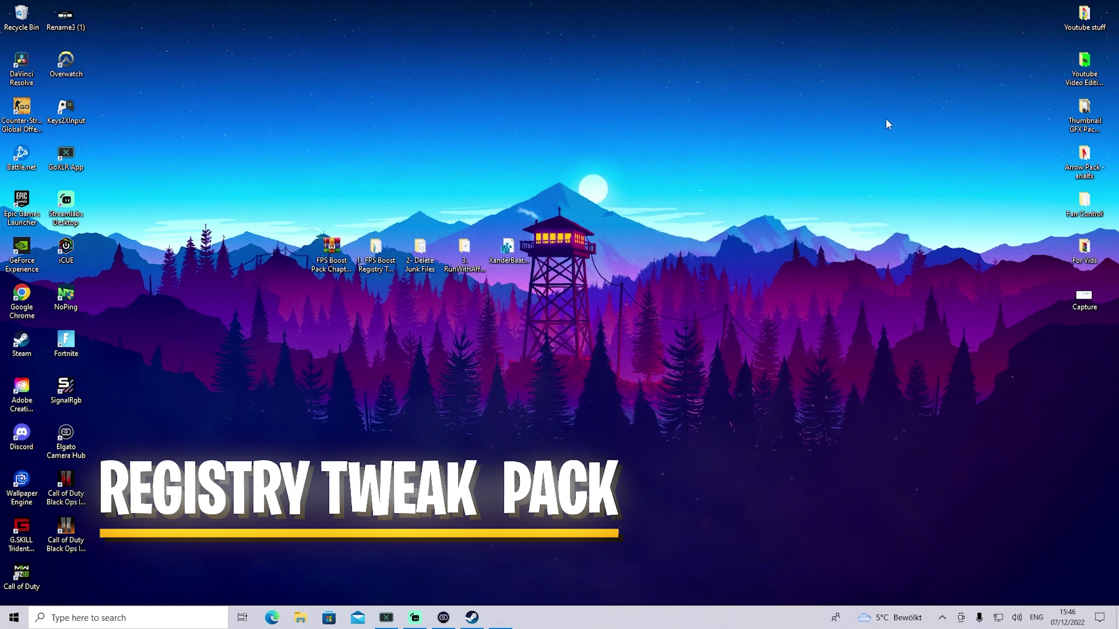
- Inspect and select the FPS Boost Pack items on the desktop
right_click(330, 248)
click(272, 206)
drag(272, 206, 610, 316)
click(480, 284)
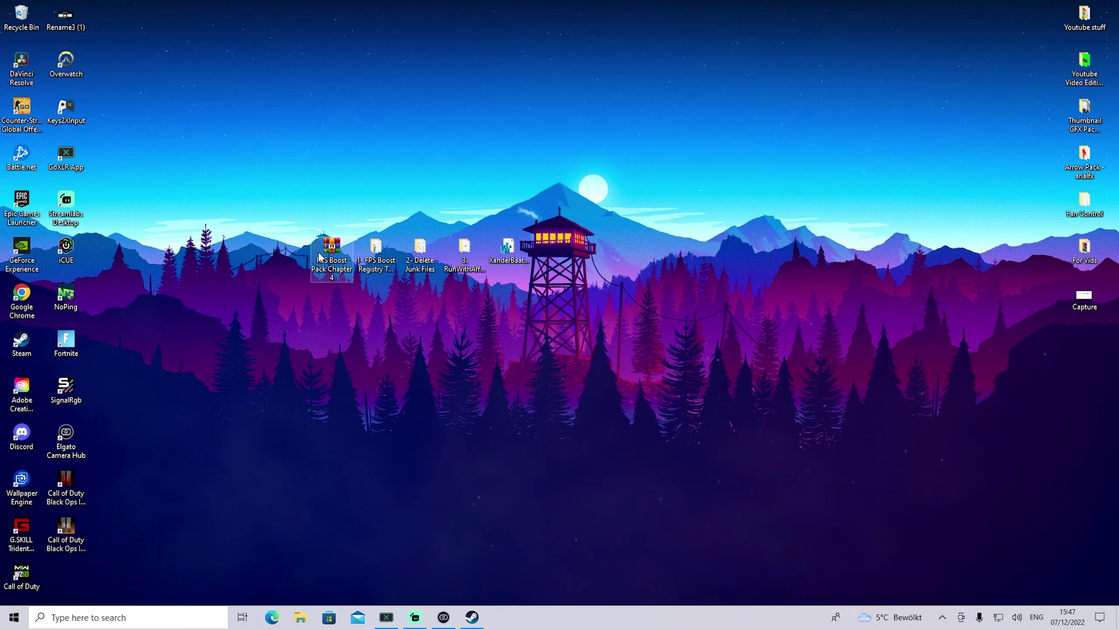
- Open the '1- FPS Boost Registry Tweaks' folder, select Wake Up Cores, and view CPU cores in Task Manager
double_click(373, 263)
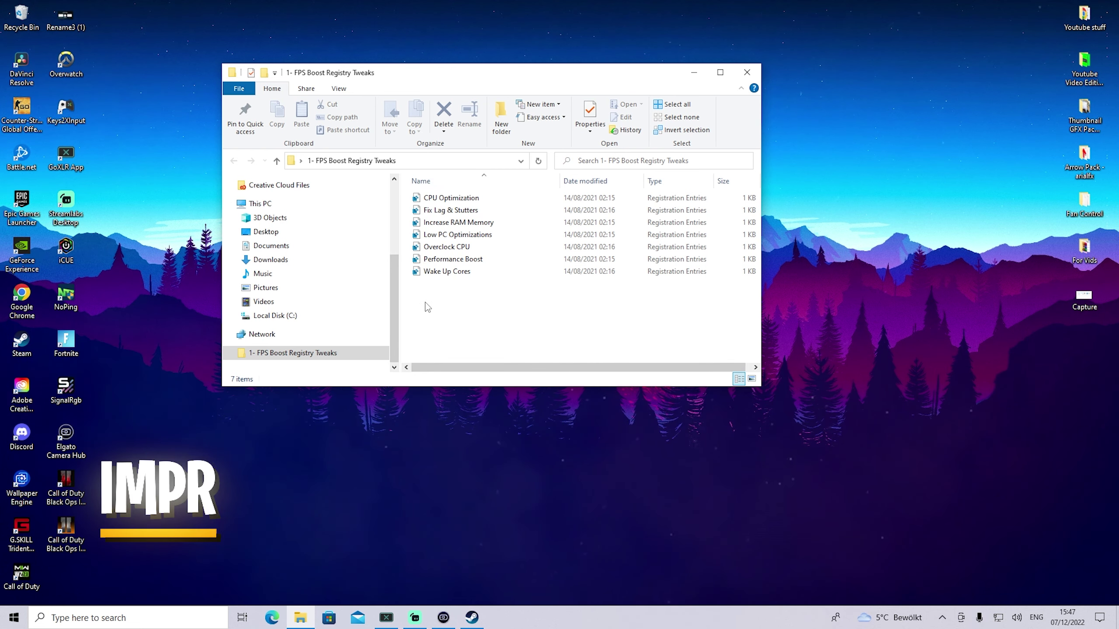
click(431, 273)
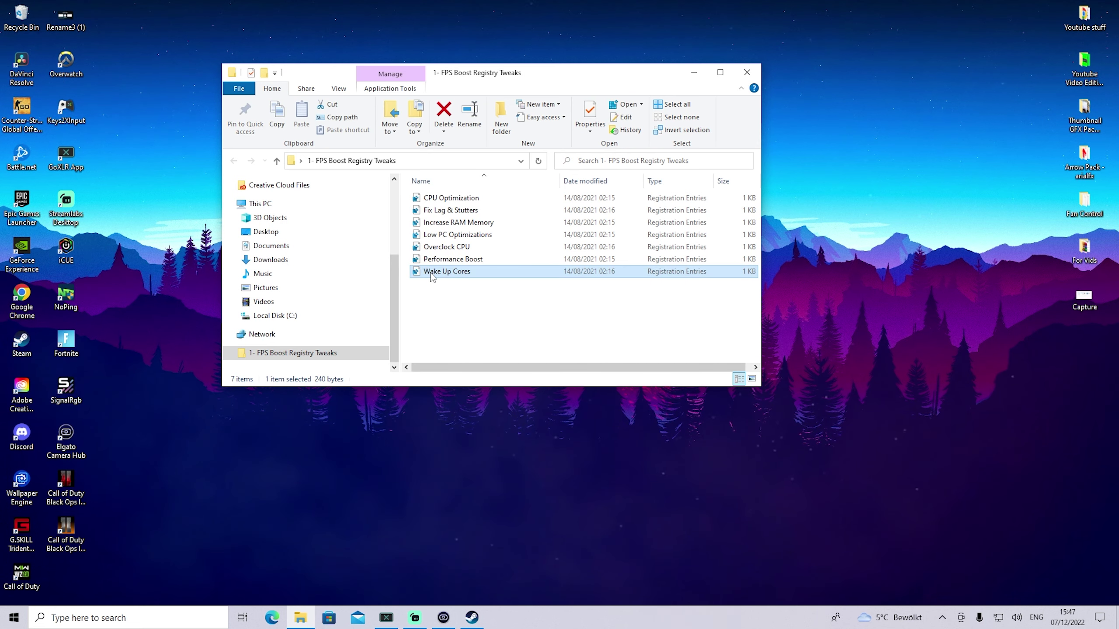
key(ctrl+shift+Escape)
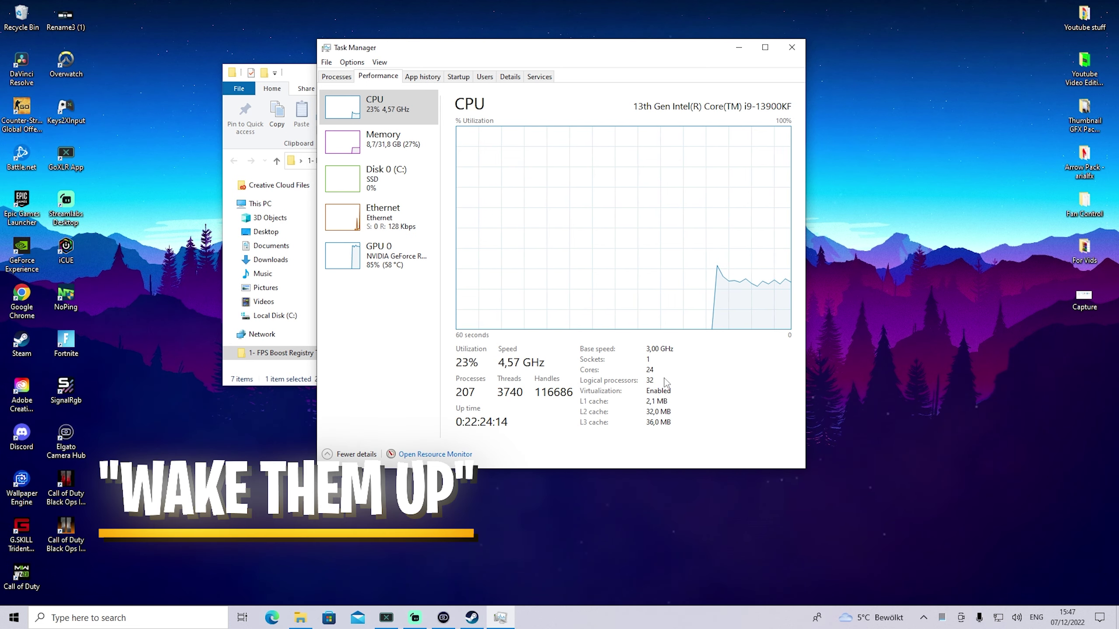
- Close Task Manager, then select and deselect the seven registry tweak files
key(alt+F4)
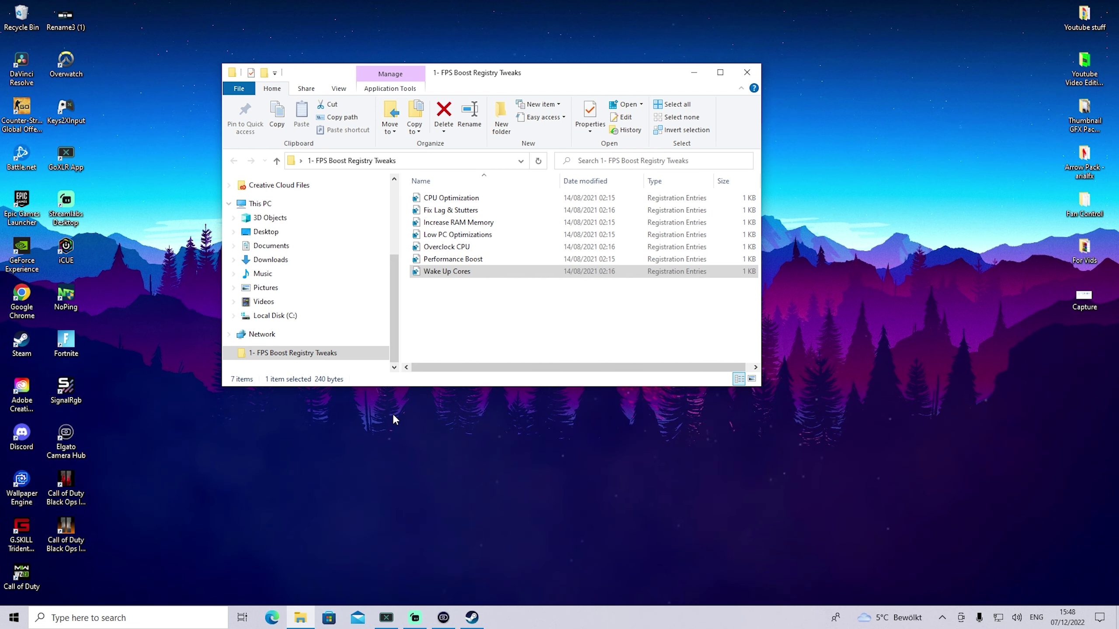
drag(514, 327, 417, 191)
click(482, 321)
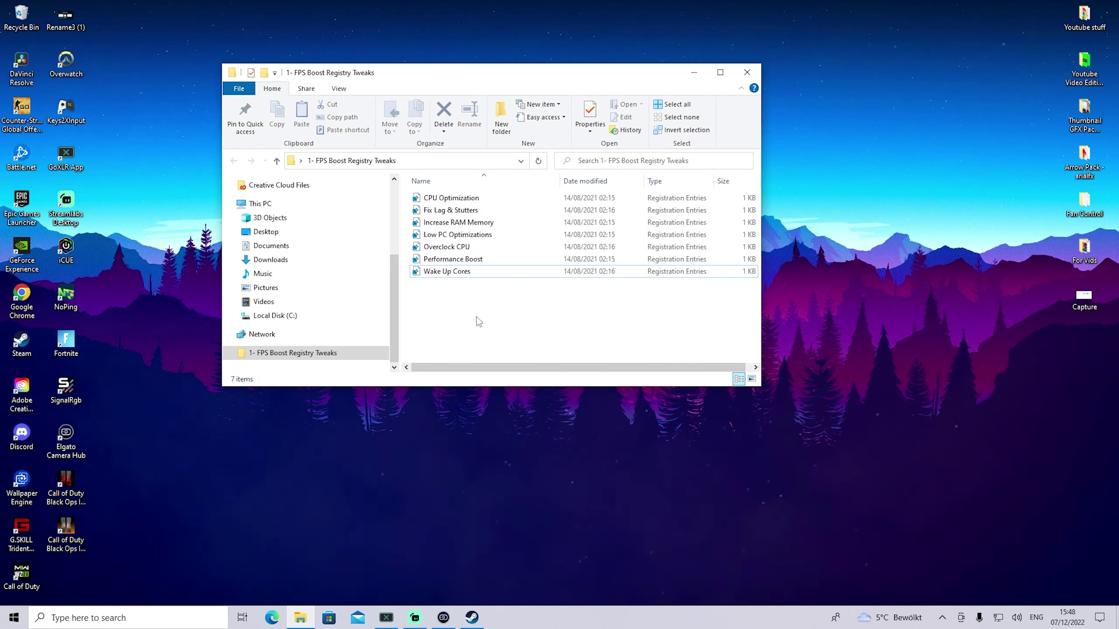
- Close the registry tweaks folder, open '2- Delete Junk Files' and run Delete Log Files
click(747, 72)
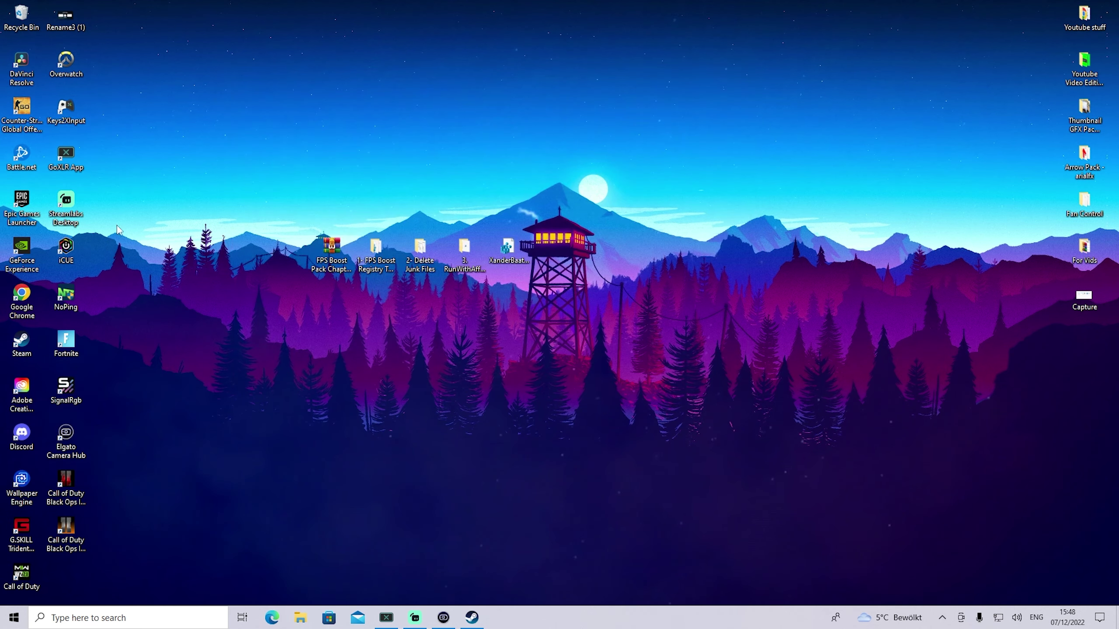
double_click(421, 268)
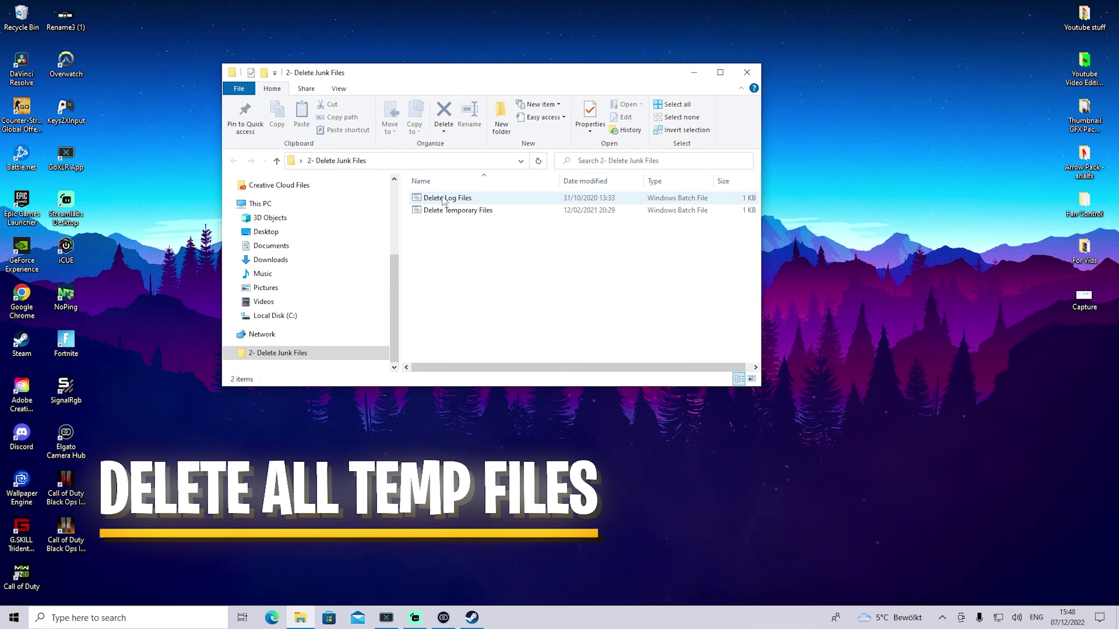
double_click(428, 199)
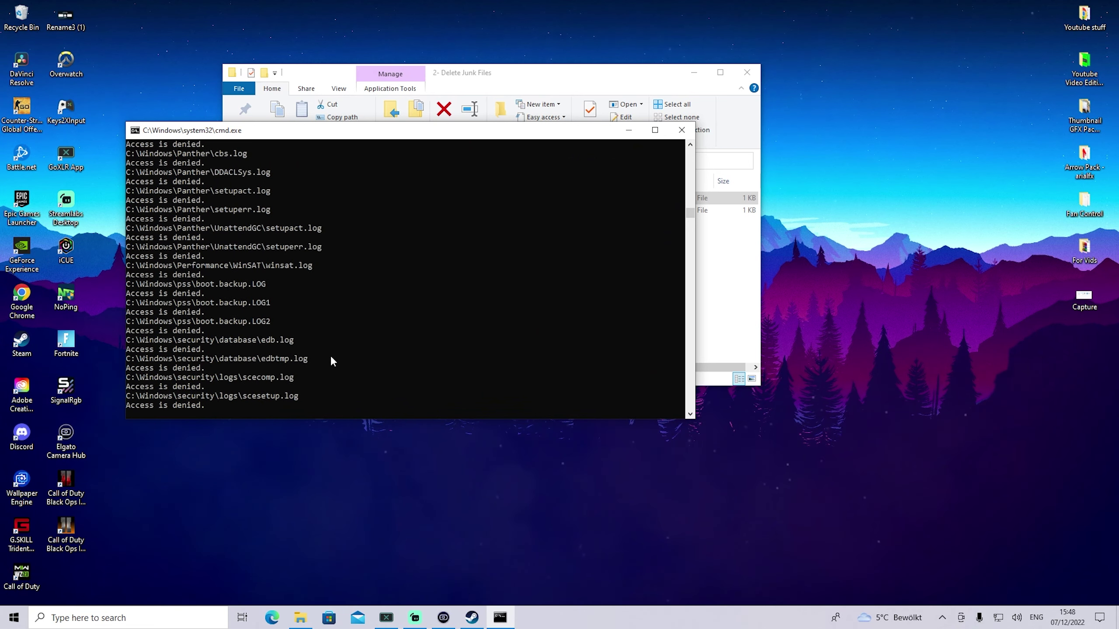
click(682, 136)
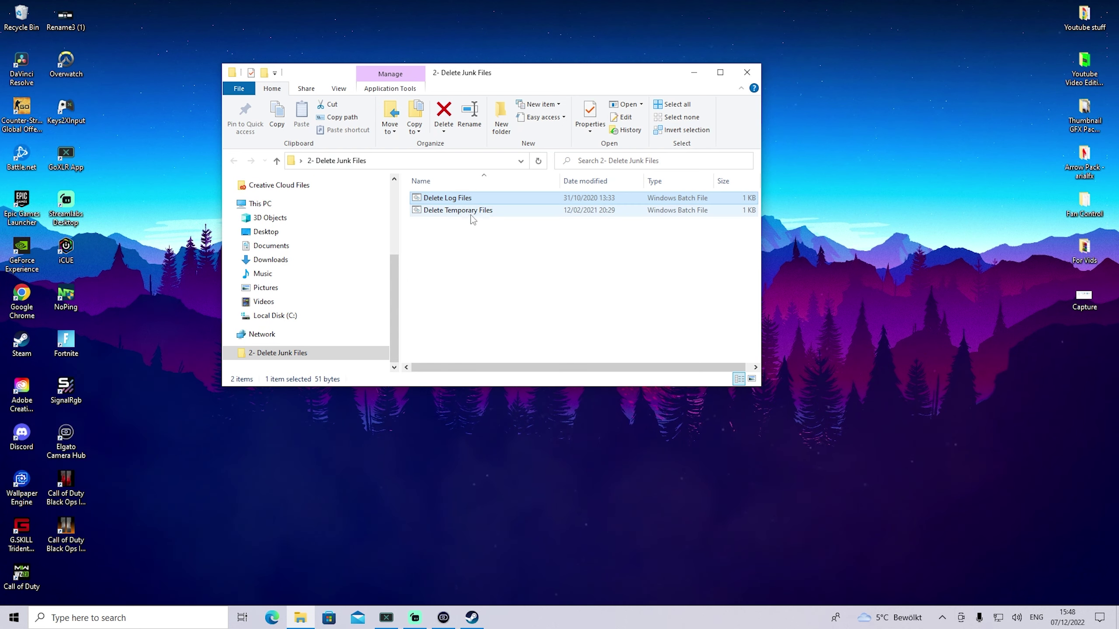
- Run Delete Temporary Files, dismiss its console, and close the junk files folder
double_click(439, 211)
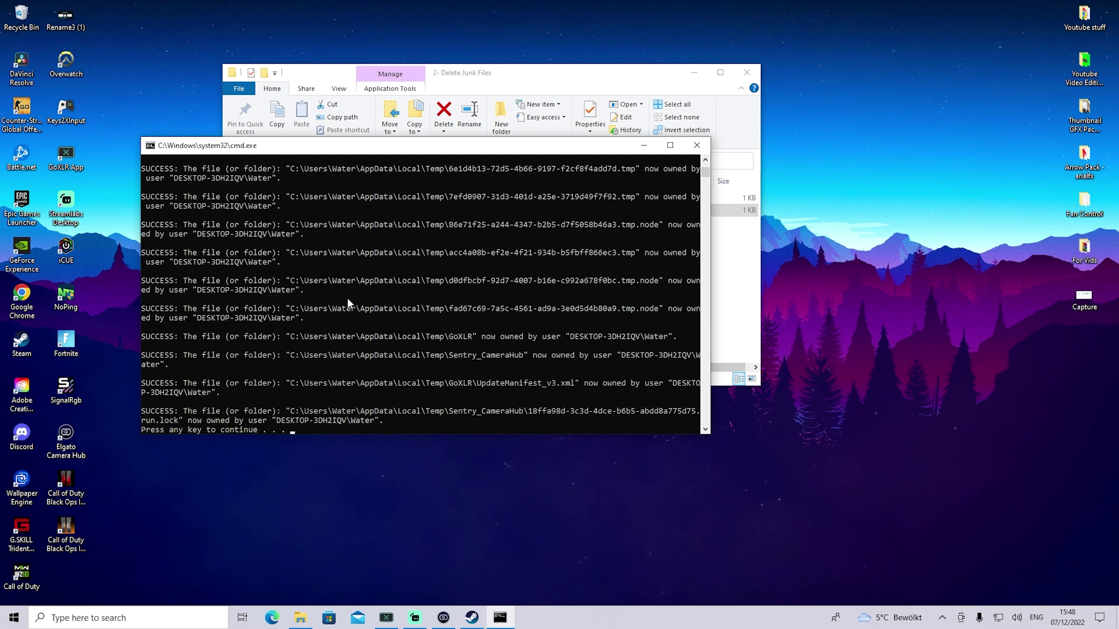
key(Return)
click(524, 264)
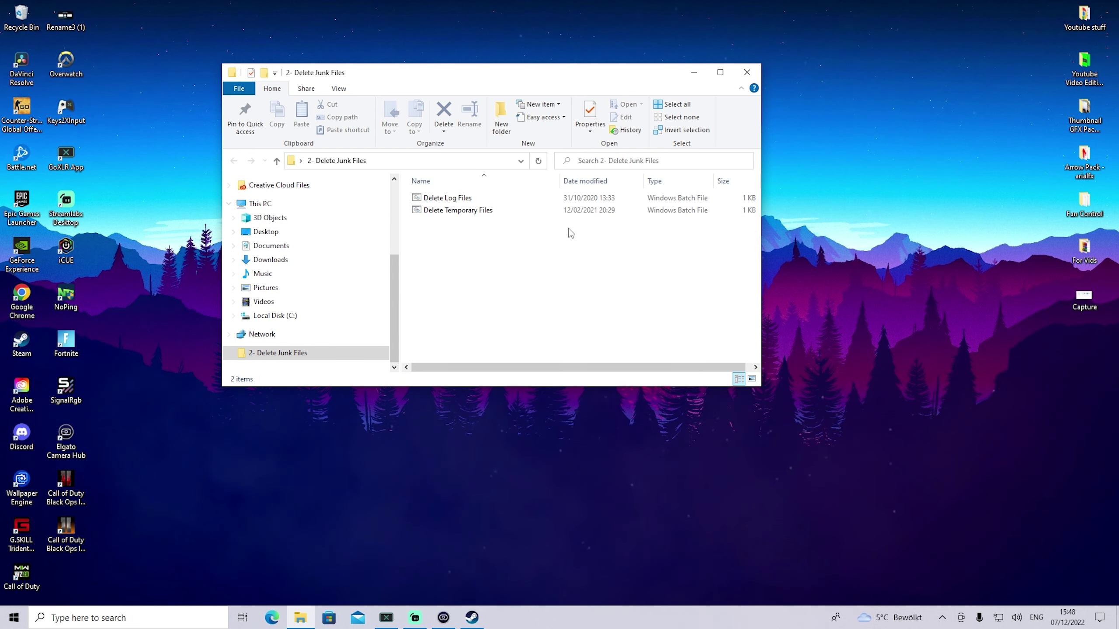
click(746, 72)
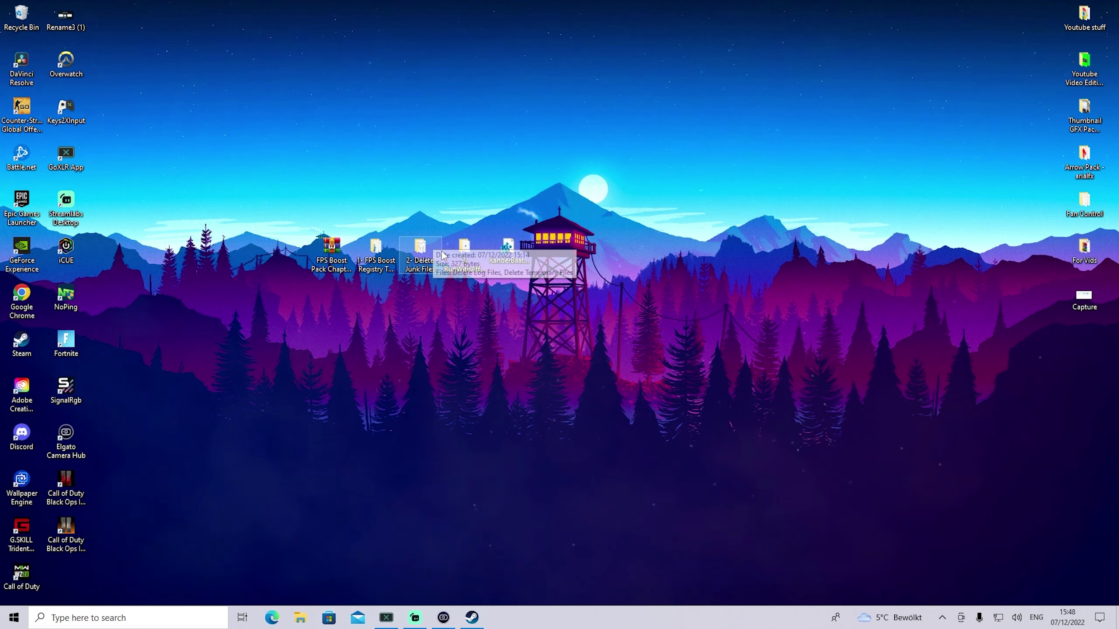
- Launch RunWithAffinity from the '3. RunWithAffinity' folder, enlarge its window, and browse for a program
double_click(457, 252)
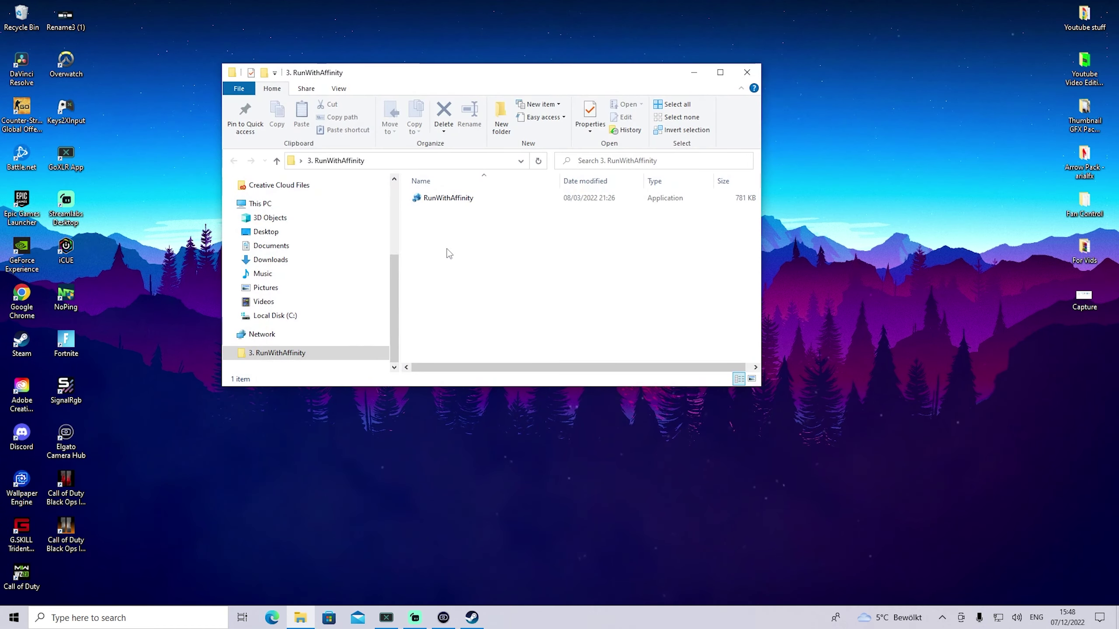
double_click(436, 199)
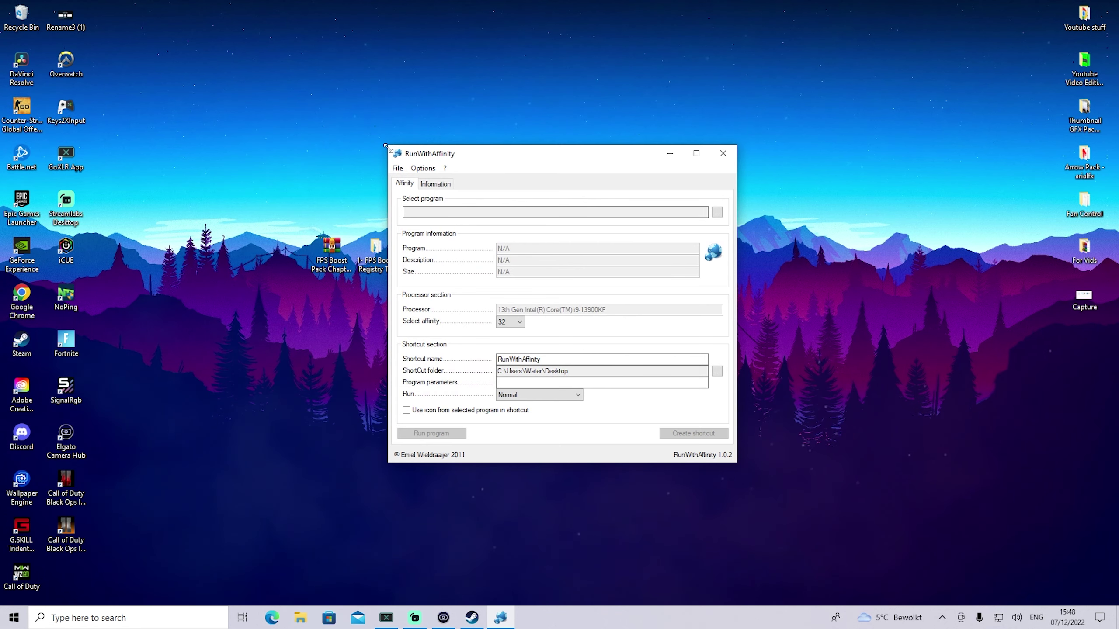
drag(384, 146, 271, 87)
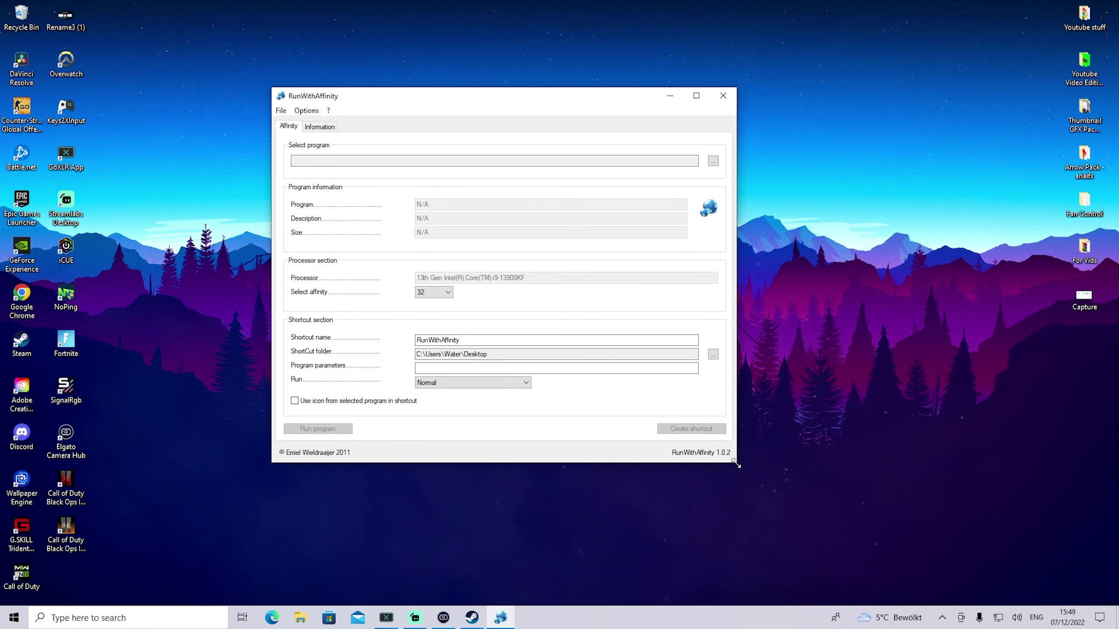
drag(735, 464, 816, 518)
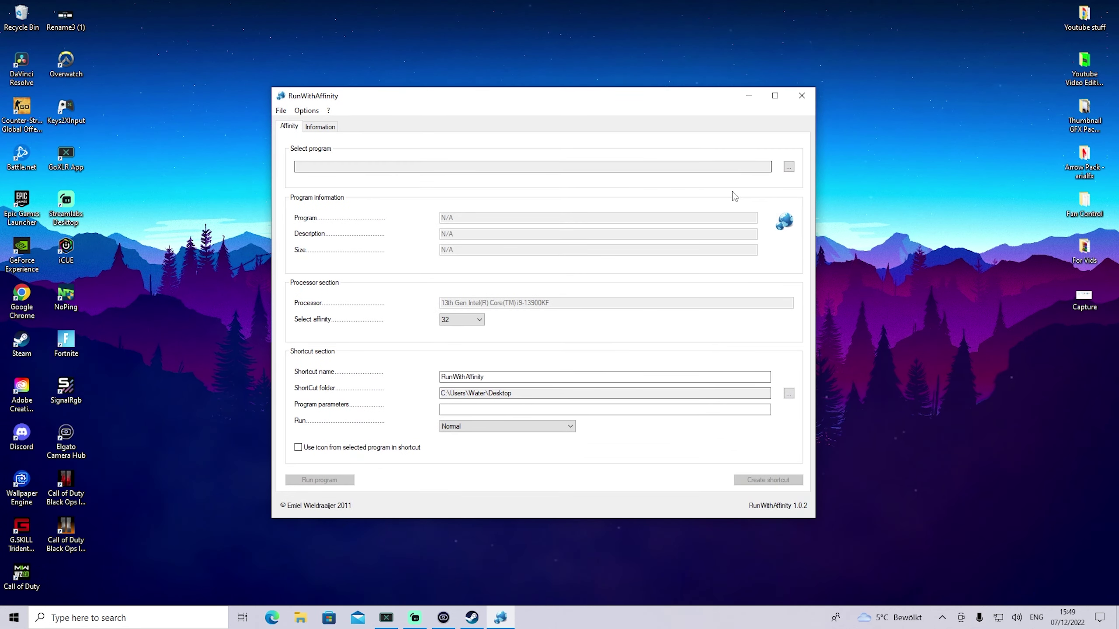
click(788, 166)
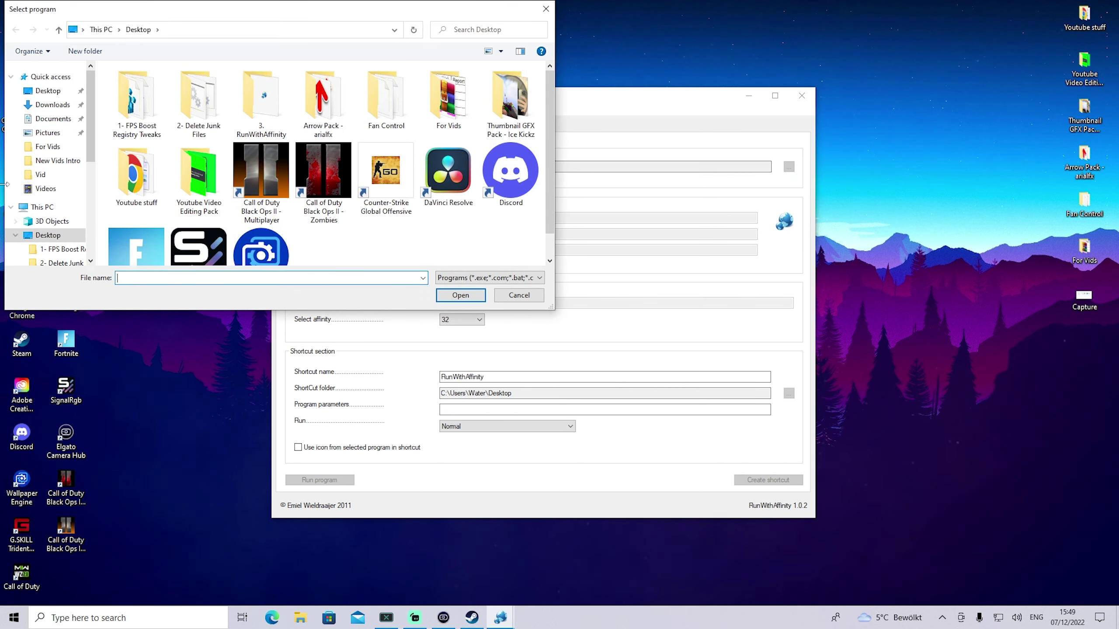
- Navigate to C:\Program Files\Epic Games\Fortnite\FortniteGame\Binaries\Win64 and pick FortniteClient-Win64-Shipping
click(42, 207)
double_click(154, 207)
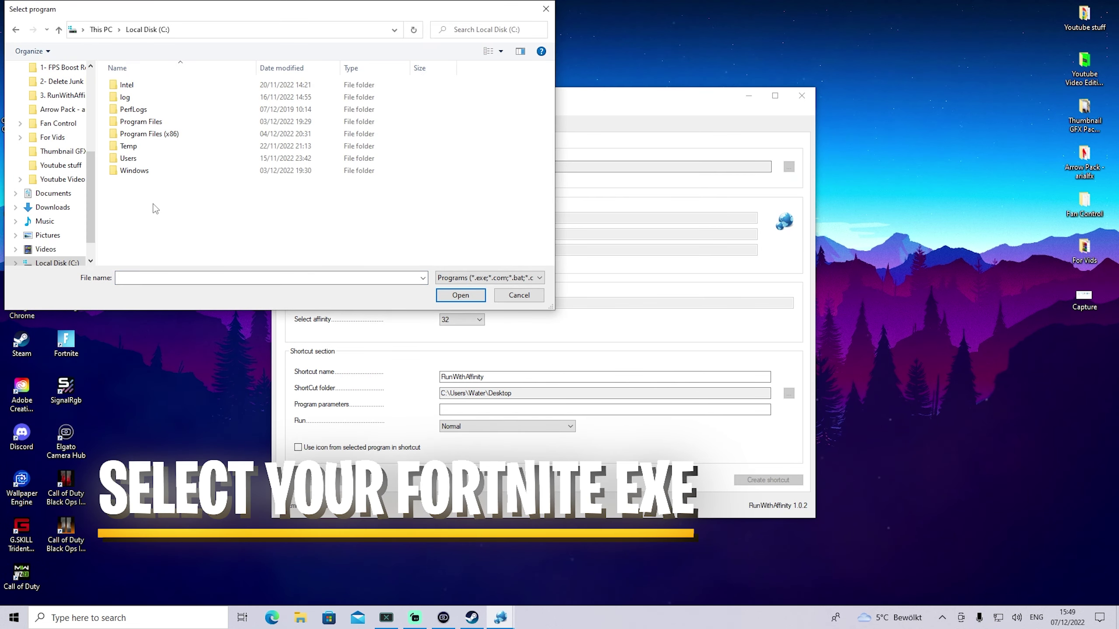
double_click(145, 122)
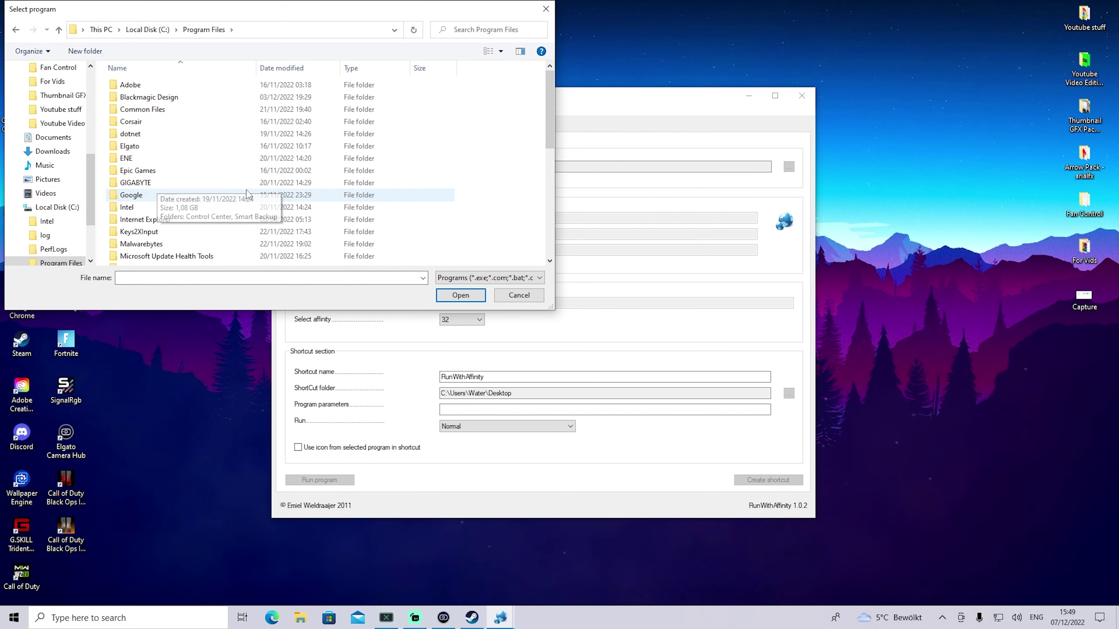
click(142, 172)
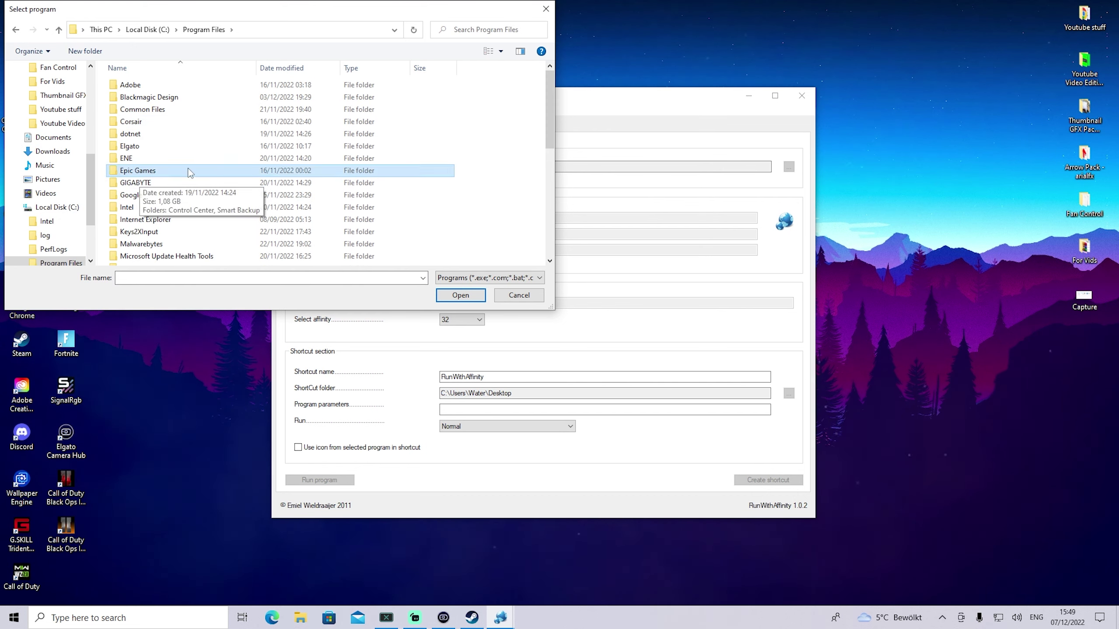
double_click(142, 172)
double_click(132, 85)
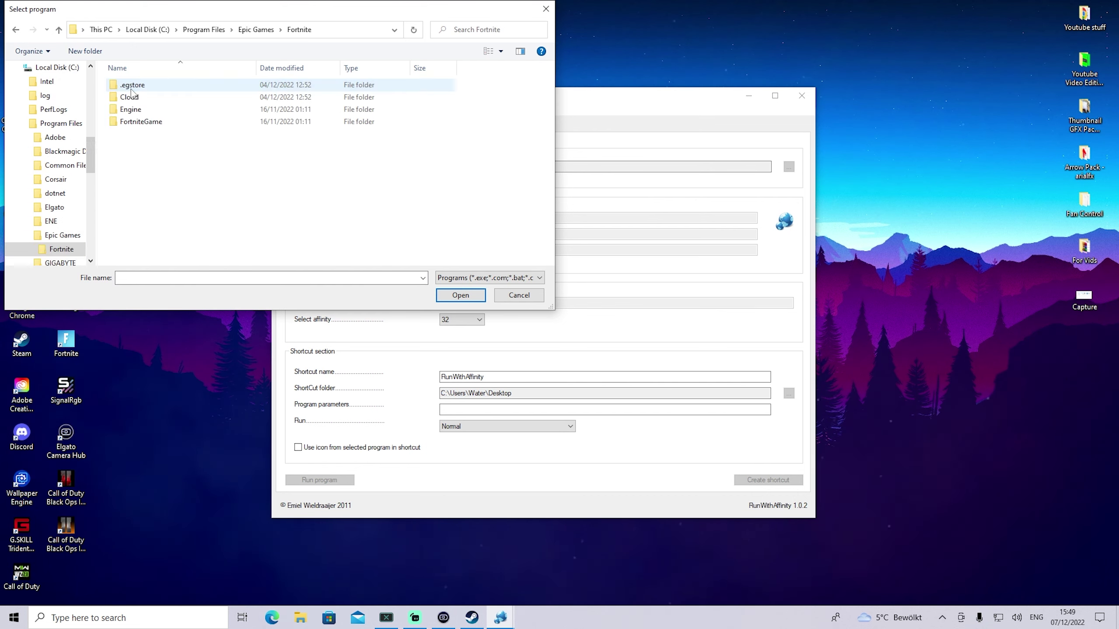
double_click(145, 122)
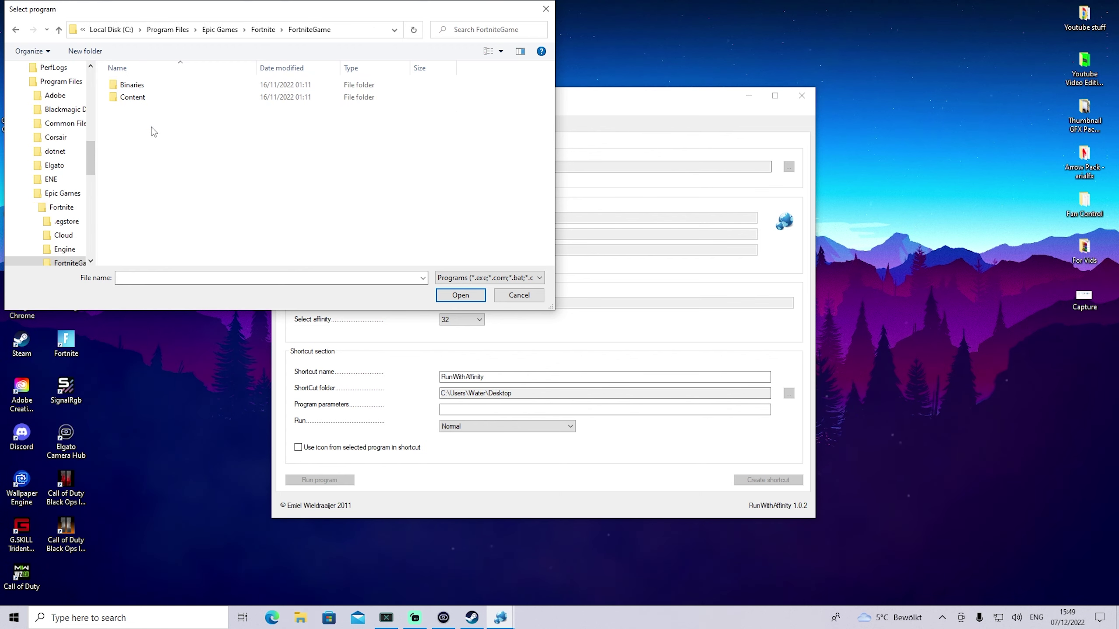
double_click(132, 85)
double_click(128, 97)
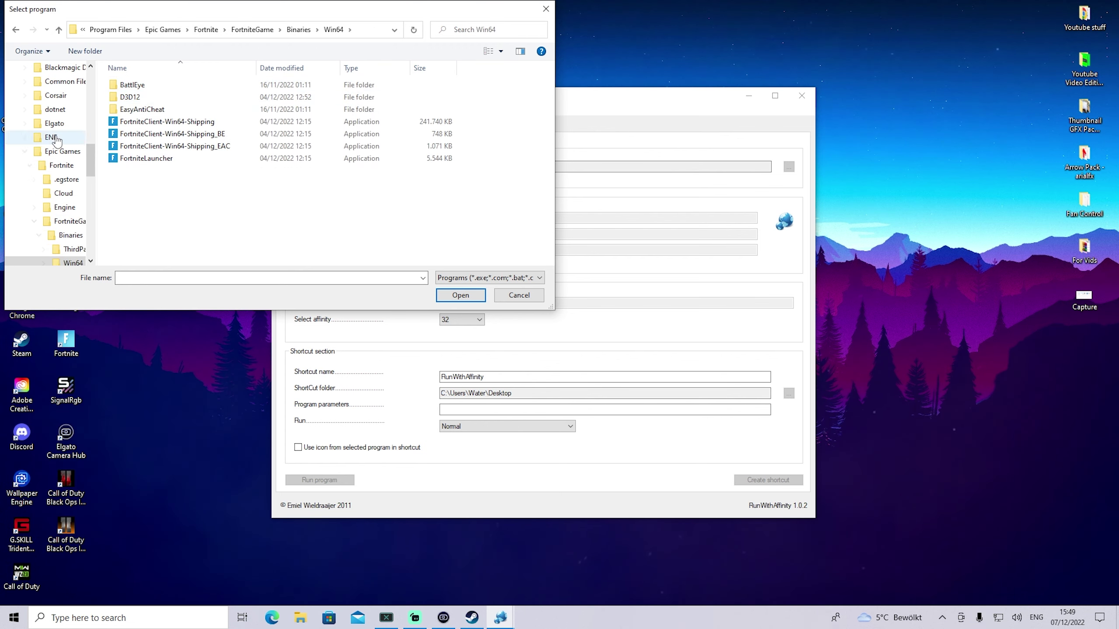
click(131, 126)
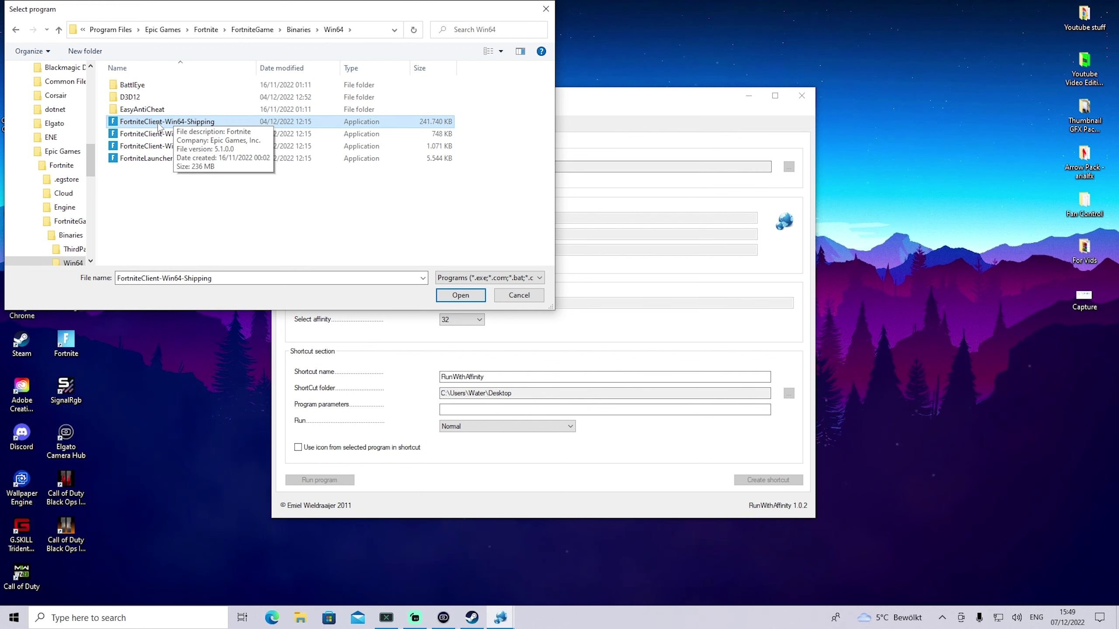
- Set affinity 32 and Maximized run mode, then create the Fortnite desktop shortcut
click(461, 298)
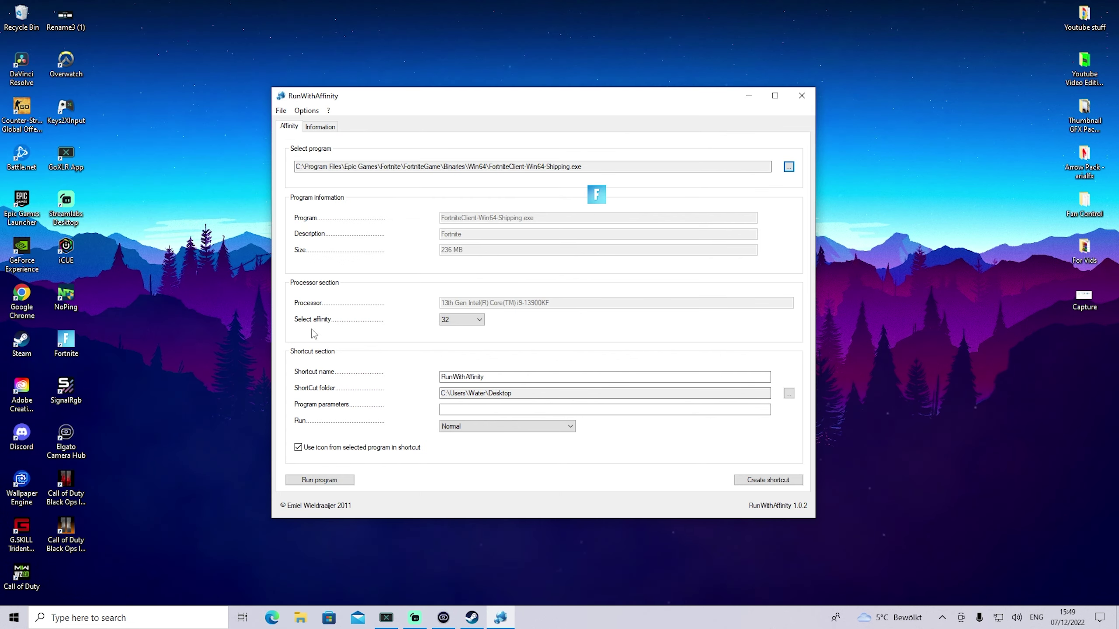
click(475, 326)
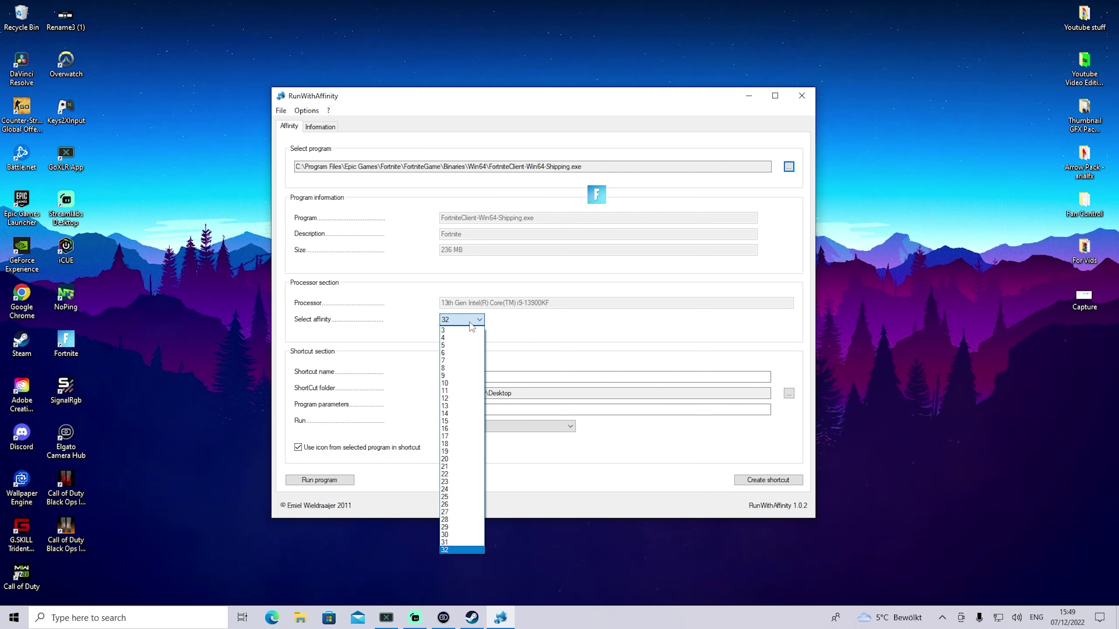
click(447, 550)
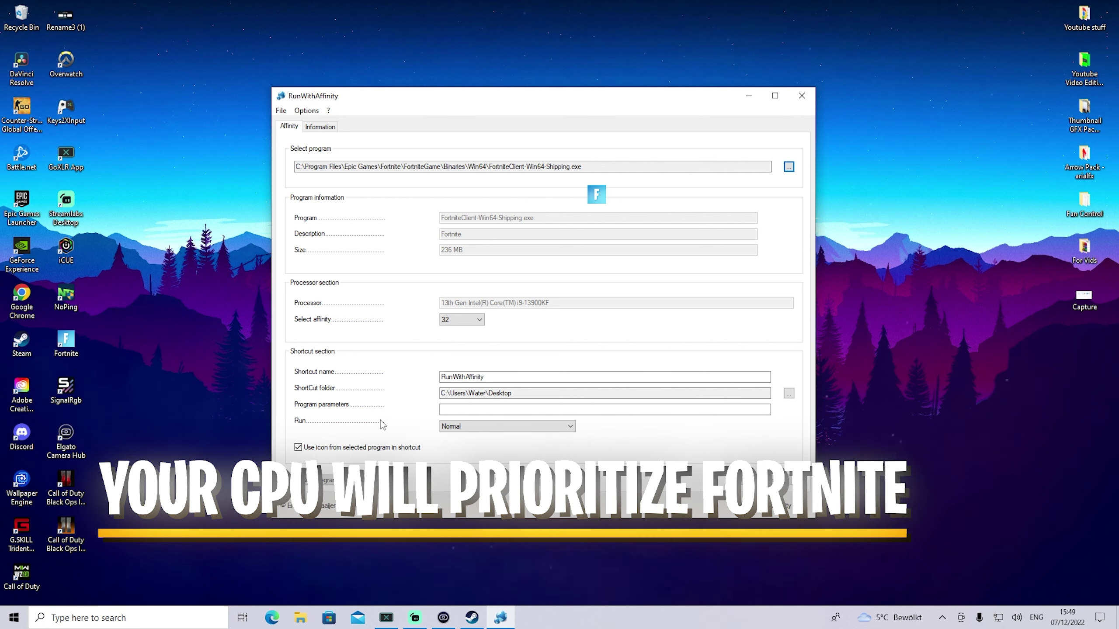
click(454, 426)
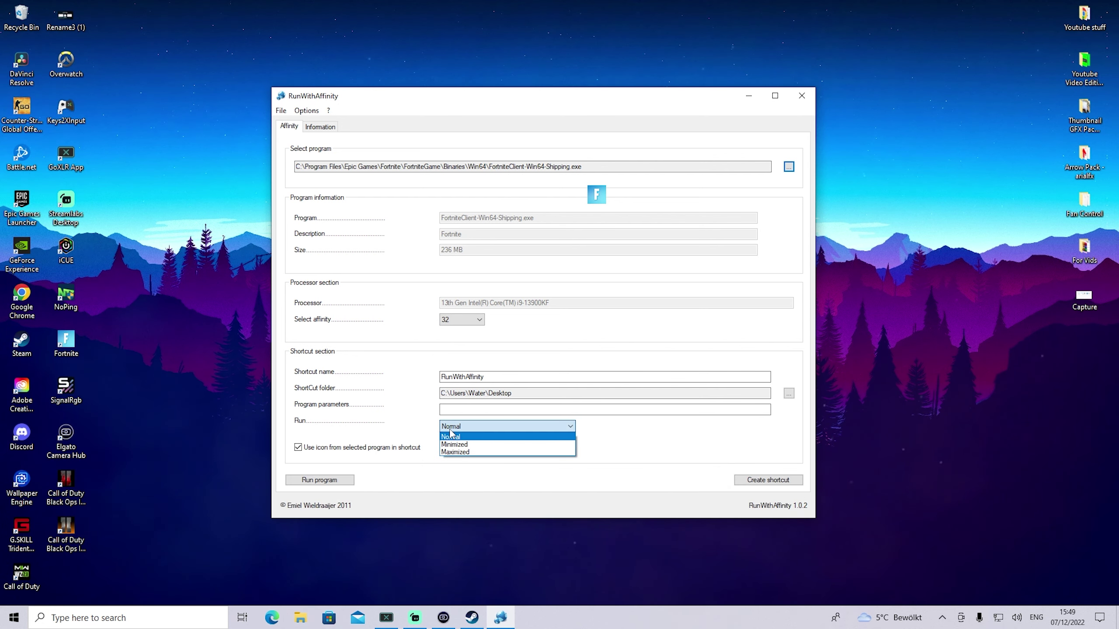
click(458, 453)
click(758, 481)
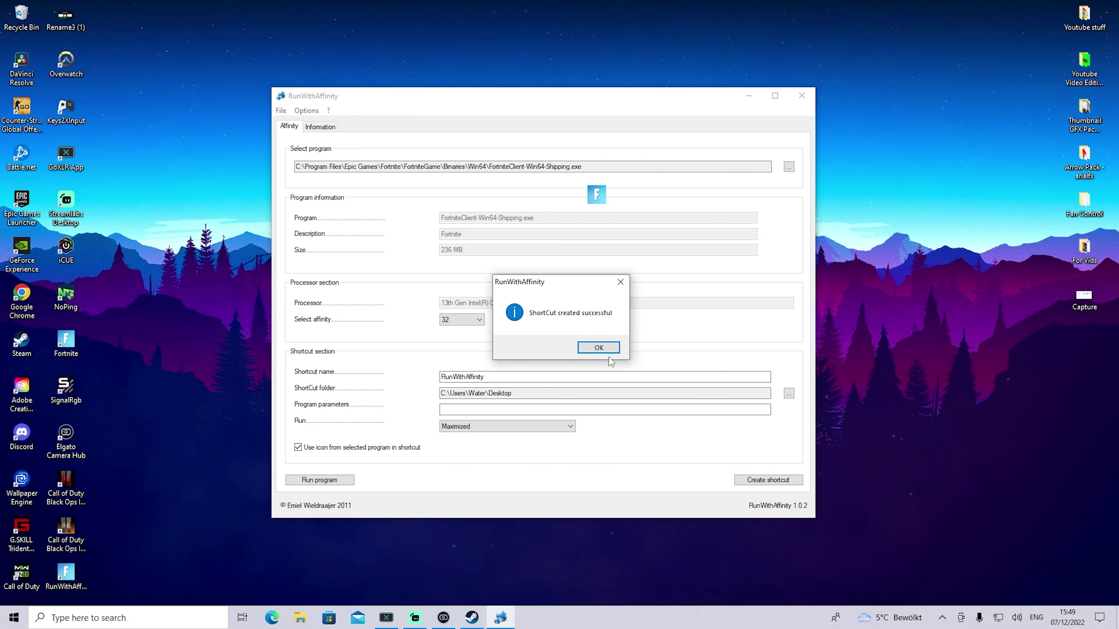
click(601, 348)
- Minimize RunWithAffinity and move the new shortcut from bottom-left to above the FPS Boost files
click(748, 96)
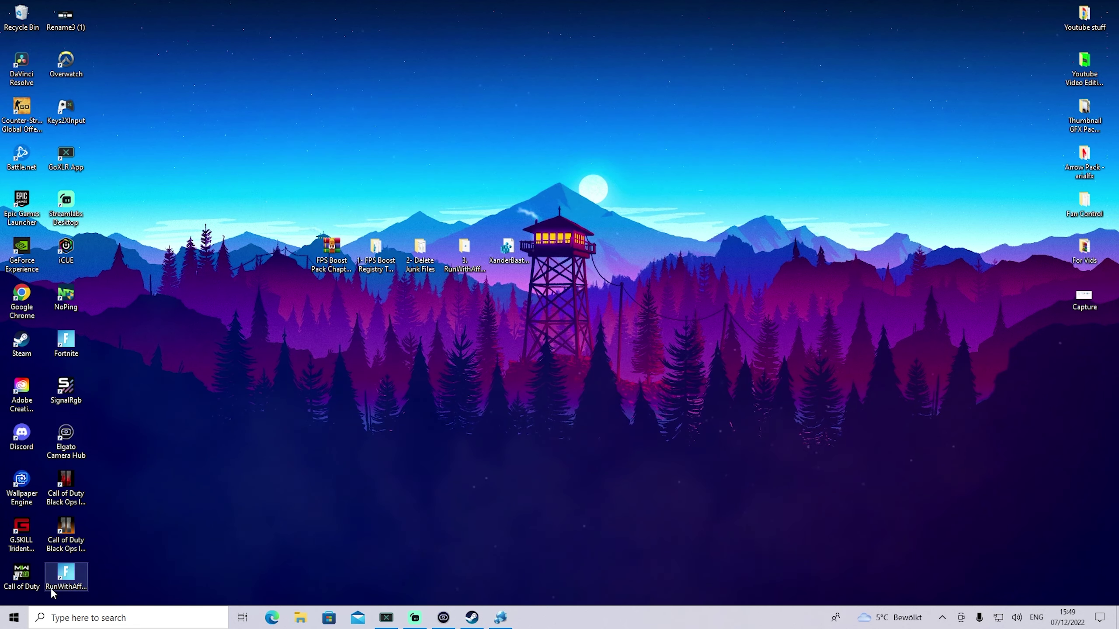
drag(52, 591, 262, 265)
drag(388, 194, 387, 193)
drag(343, 127, 472, 193)
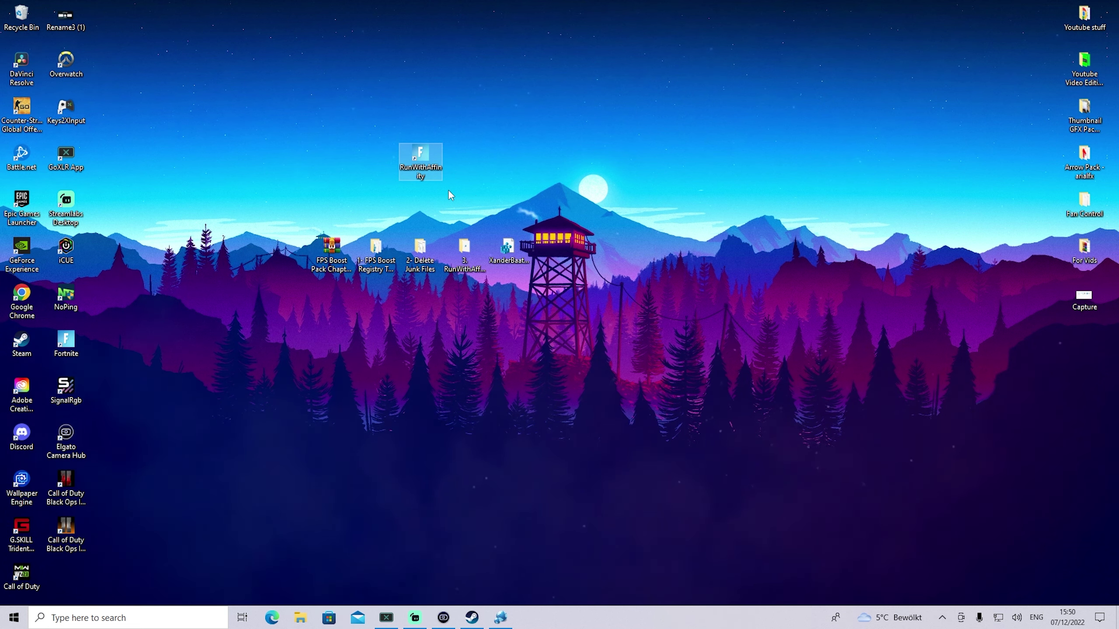
drag(374, 137, 460, 198)
click(391, 141)
drag(355, 137, 481, 206)
click(524, 263)
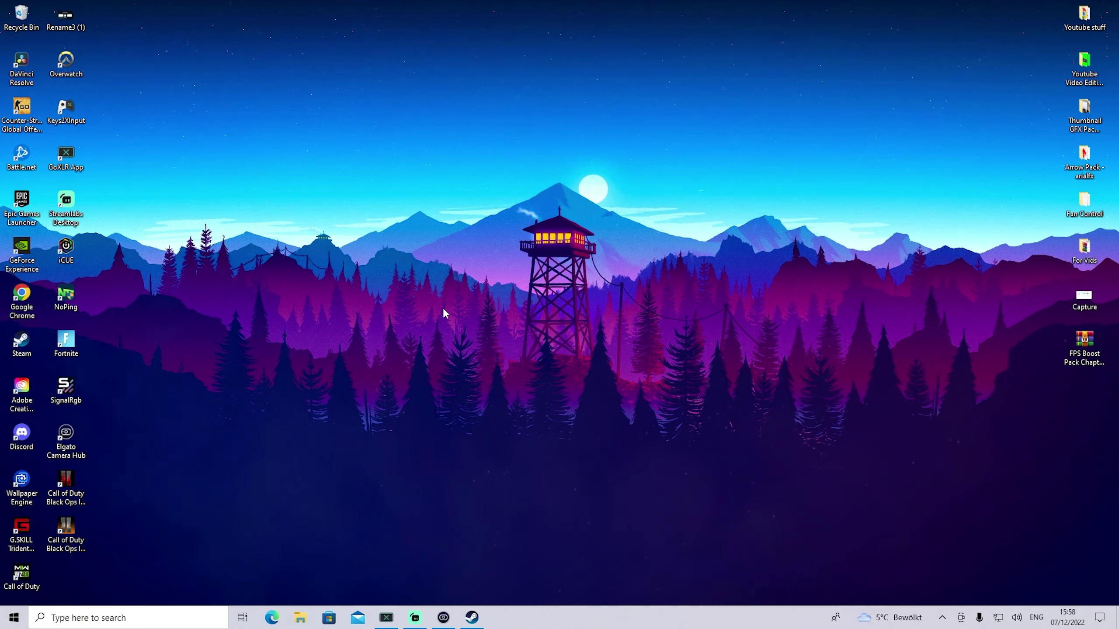
- Search 'performac' and open Performance Options via 'Adjust the appearance and performance of Windows'
key(super)
text(perfo)
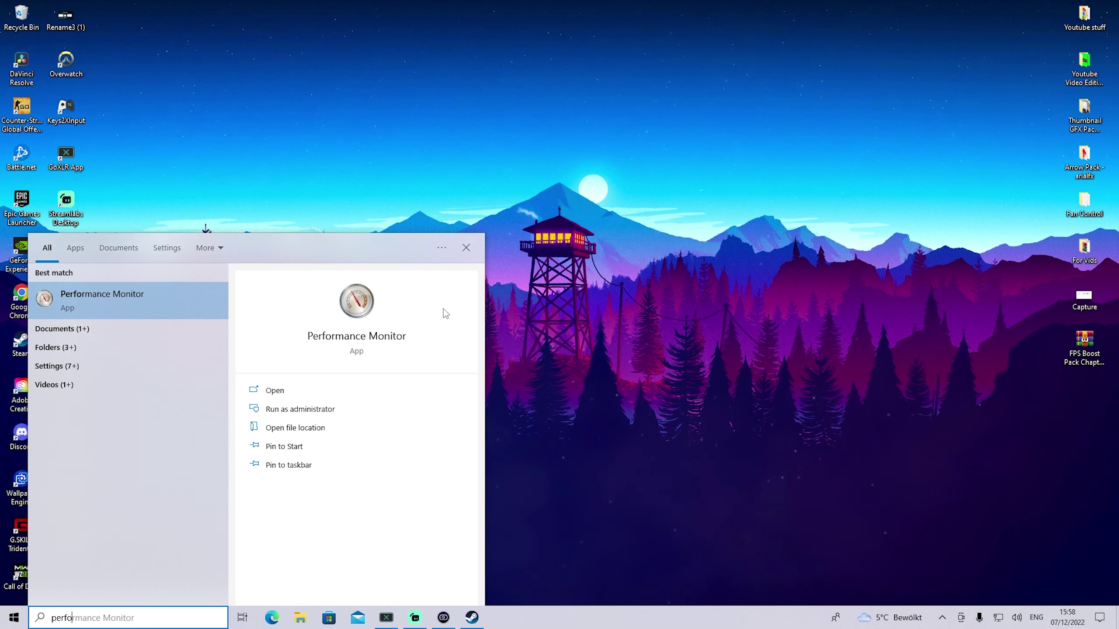
text(rmac)
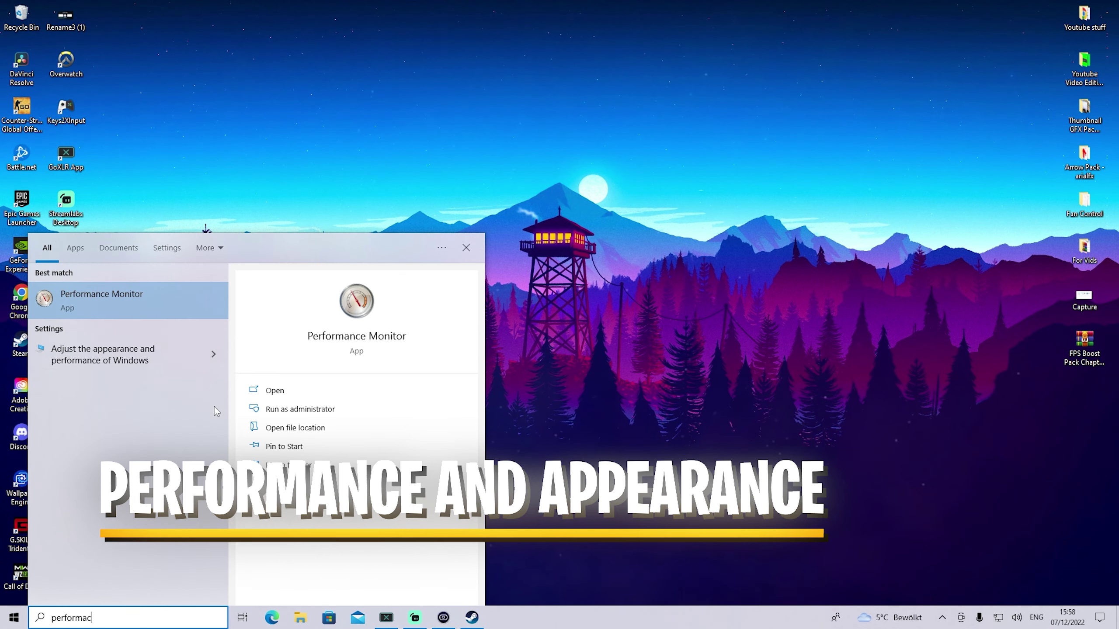
click(100, 361)
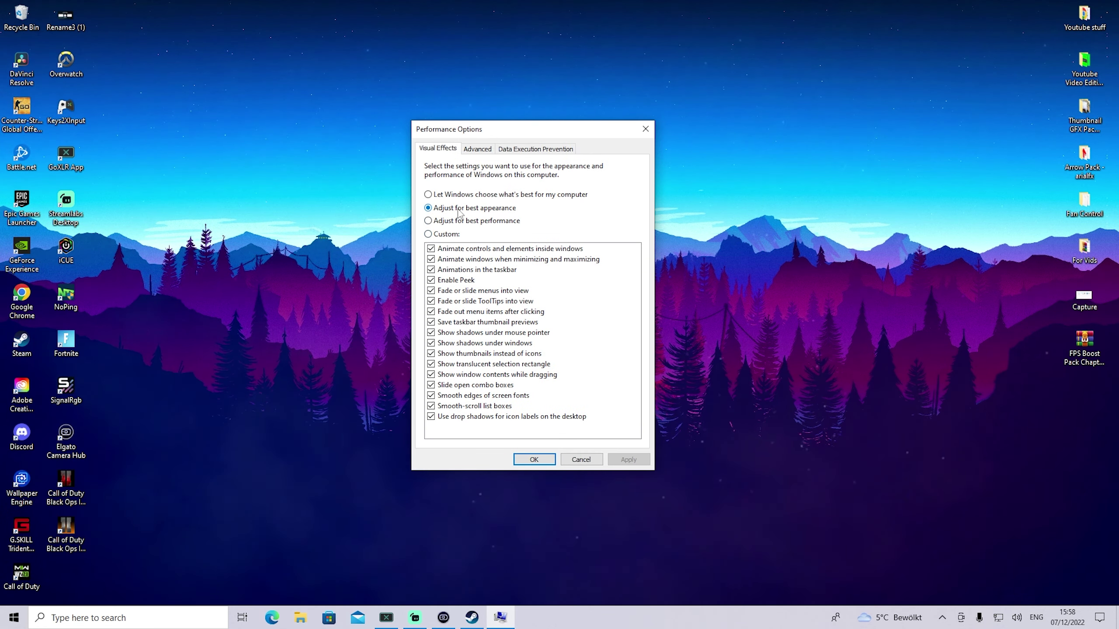
mouse_move(510, 134)
mouse_down()
mouse_move(408, 128)
mouse_move(494, 145)
mouse_move(506, 128)
mouse_up()
key(super)
key(super)
key(super)
key(super)
key(super)
key(super)
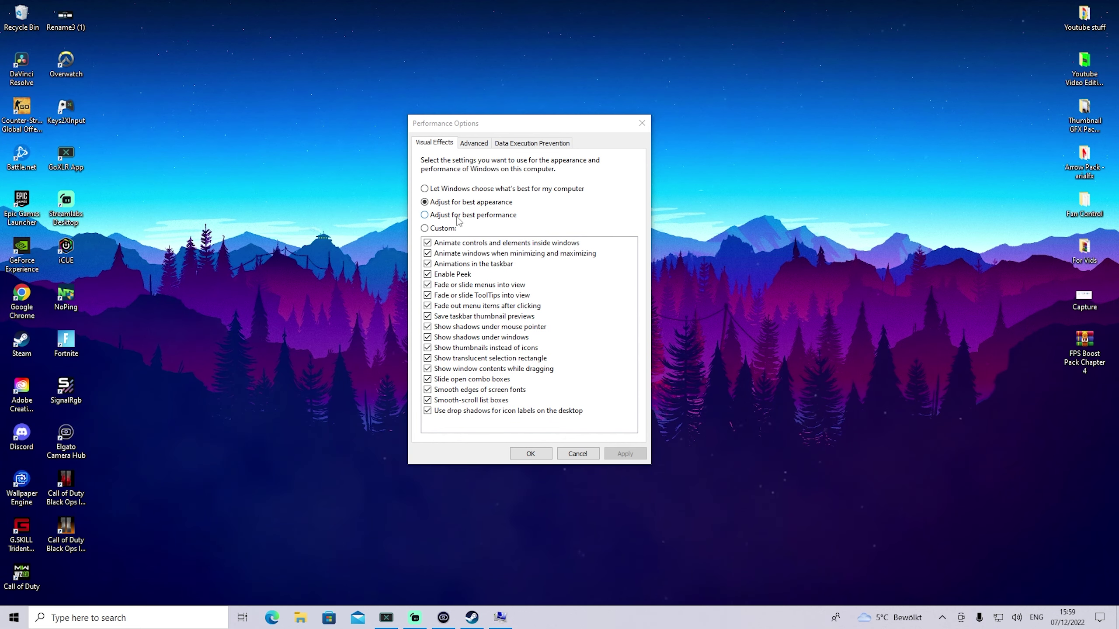
- Apply Adjust for best performance, then re-enable Show thumbnails instead of icons
click(457, 216)
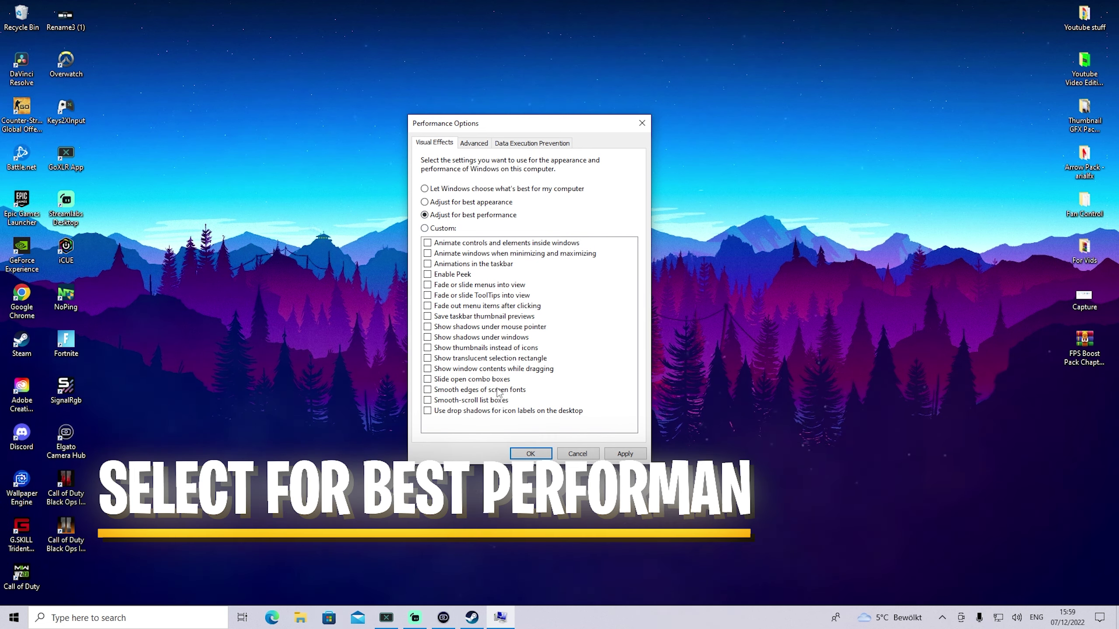
click(428, 348)
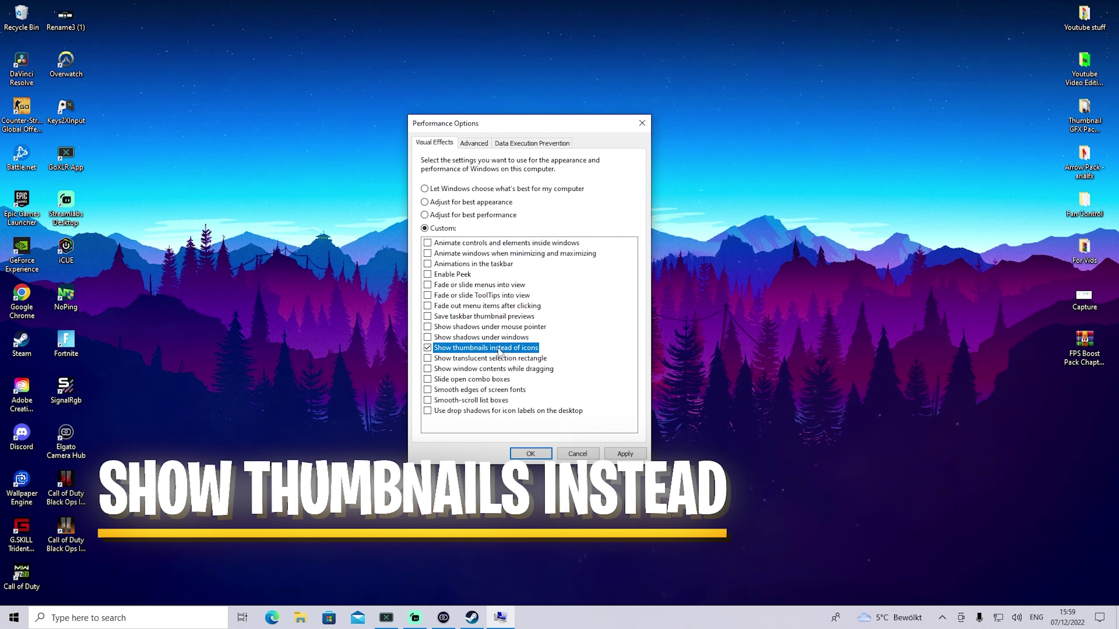
mouse_move(526, 128)
mouse_down()
mouse_move(509, 137)
mouse_move(528, 126)
mouse_up()
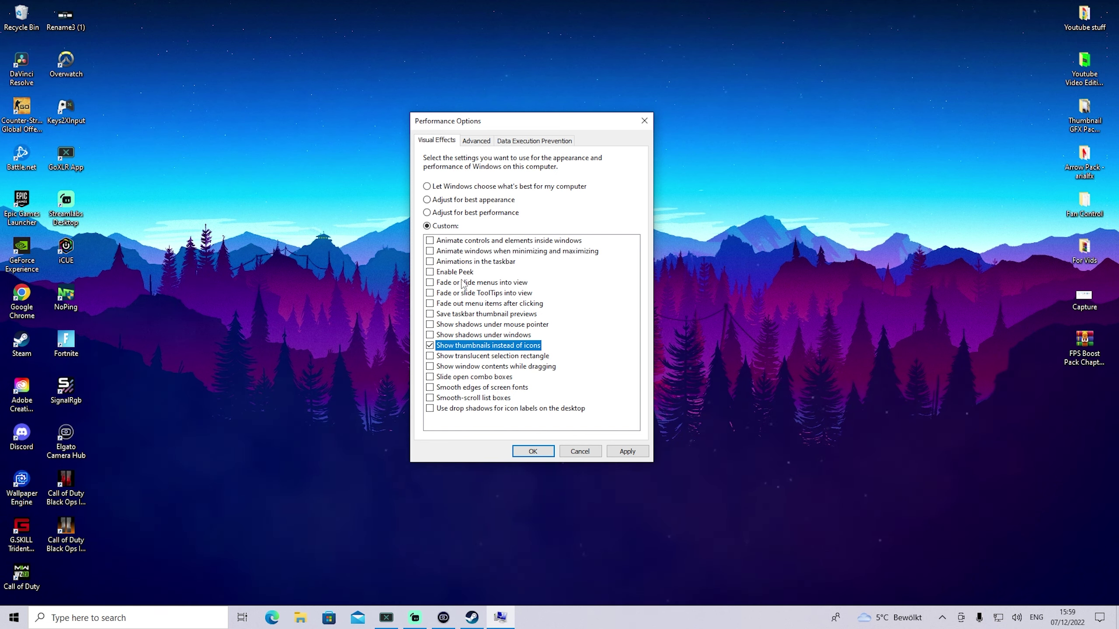
key(super)
click(236, 178)
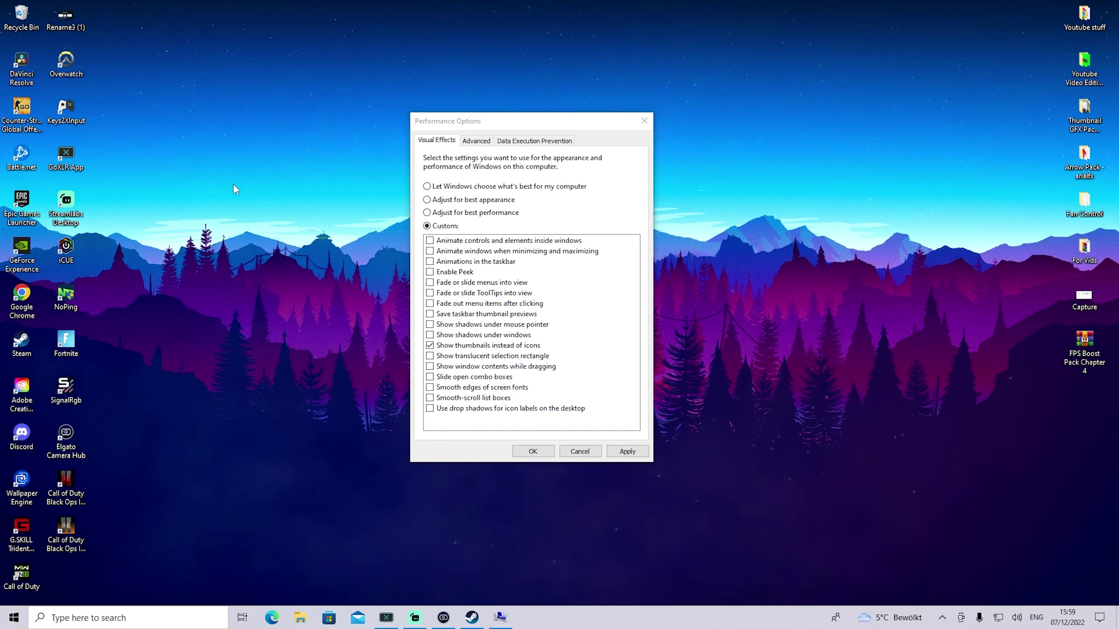
drag(450, 119, 462, 124)
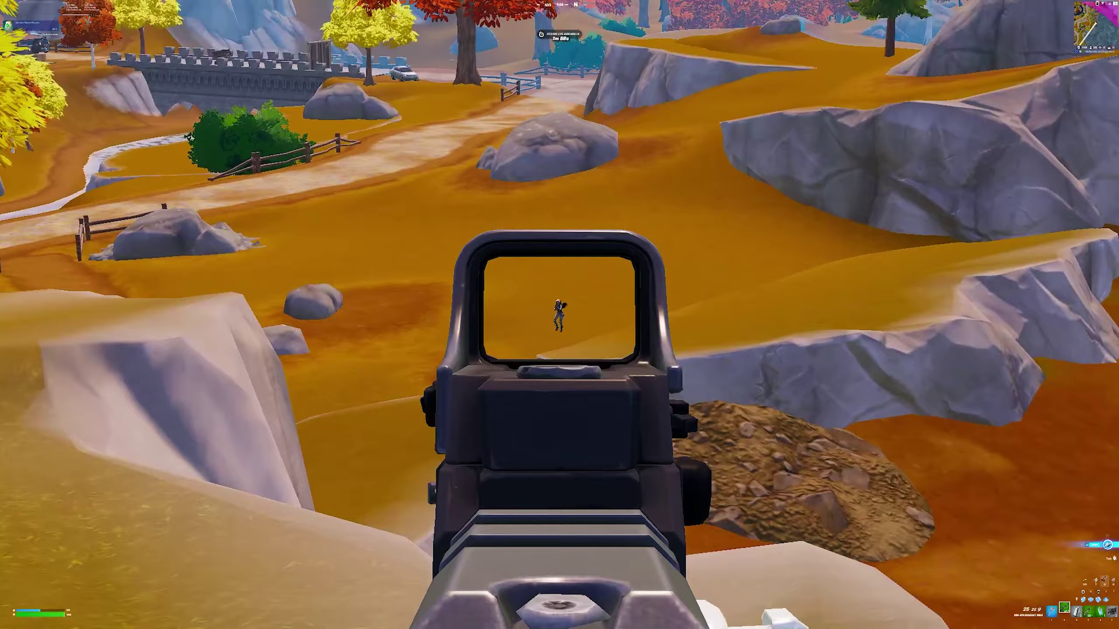
- Shoot the enemy in the sight until it is eliminated
click(560, 314)
click(559, 315)
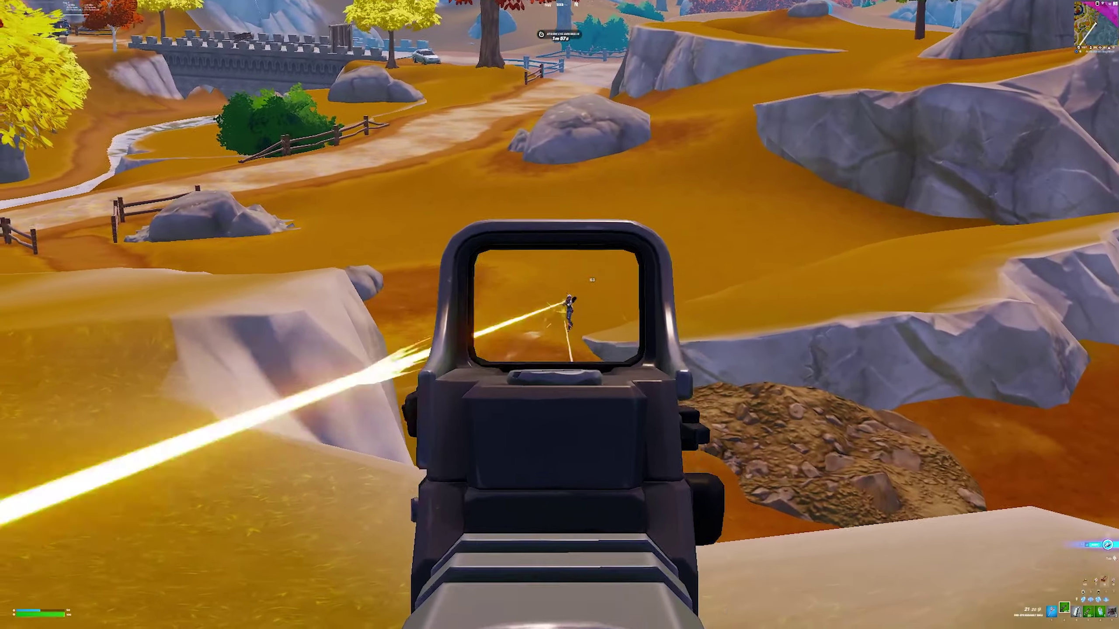
click(559, 314)
click(559, 315)
click(559, 315)
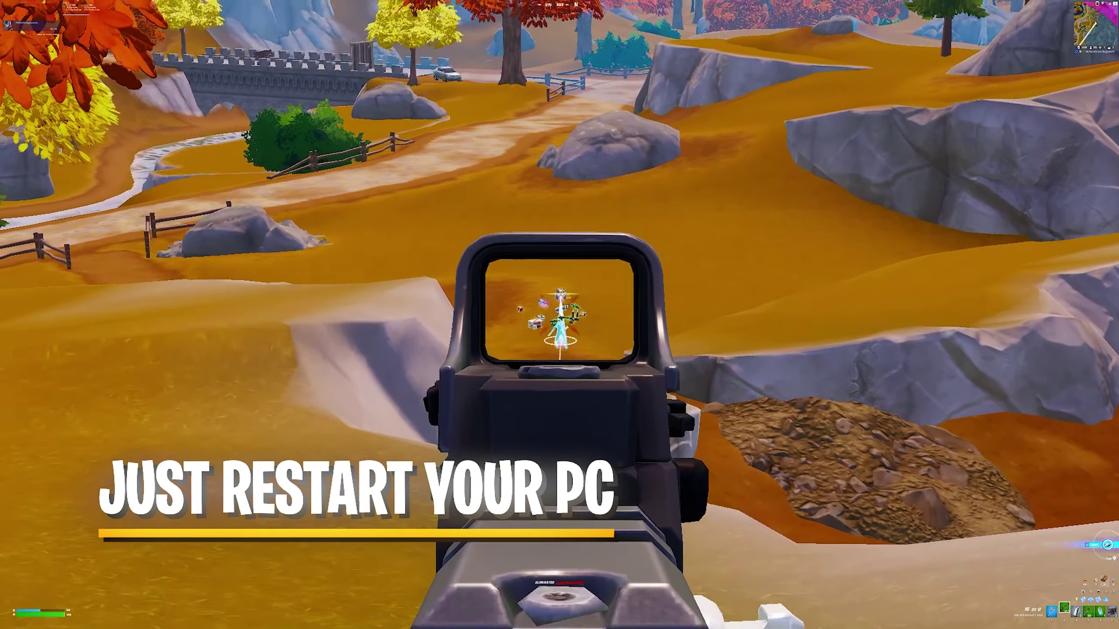
- Drop off the cliff and advance on the enemy near the bridge, aiming and firing
key(w)
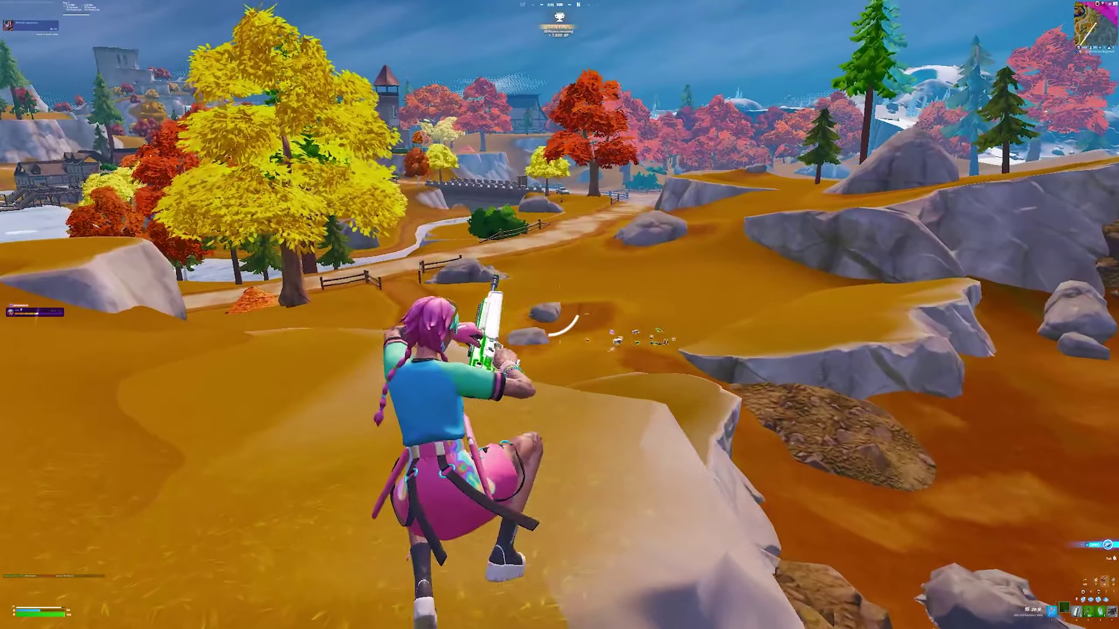
key(w)
right_click(559, 315)
key(w)
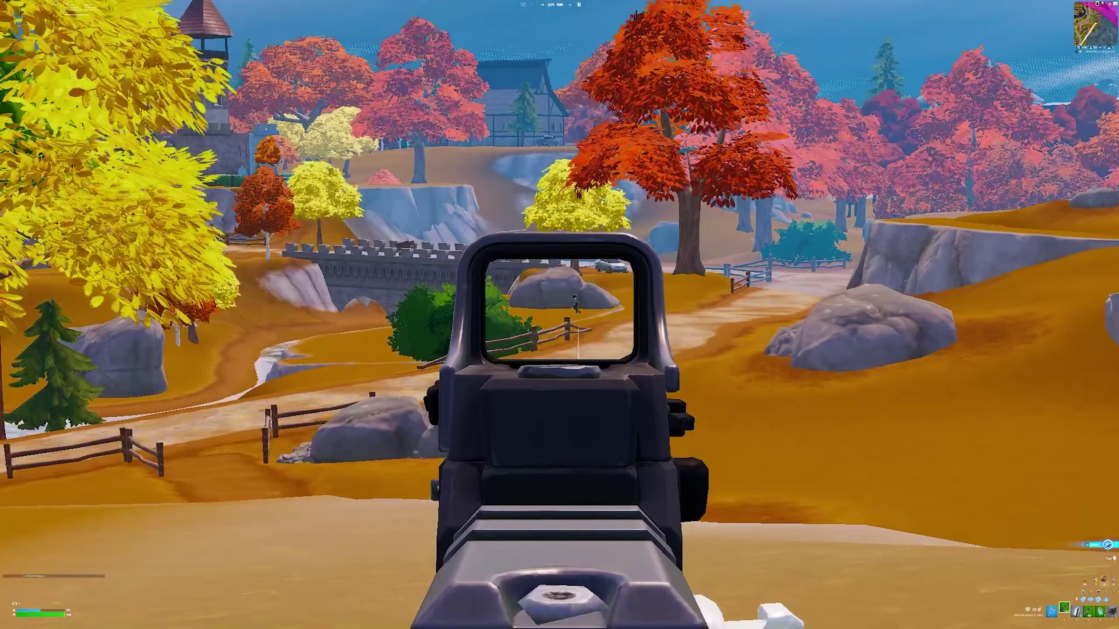
click(560, 315)
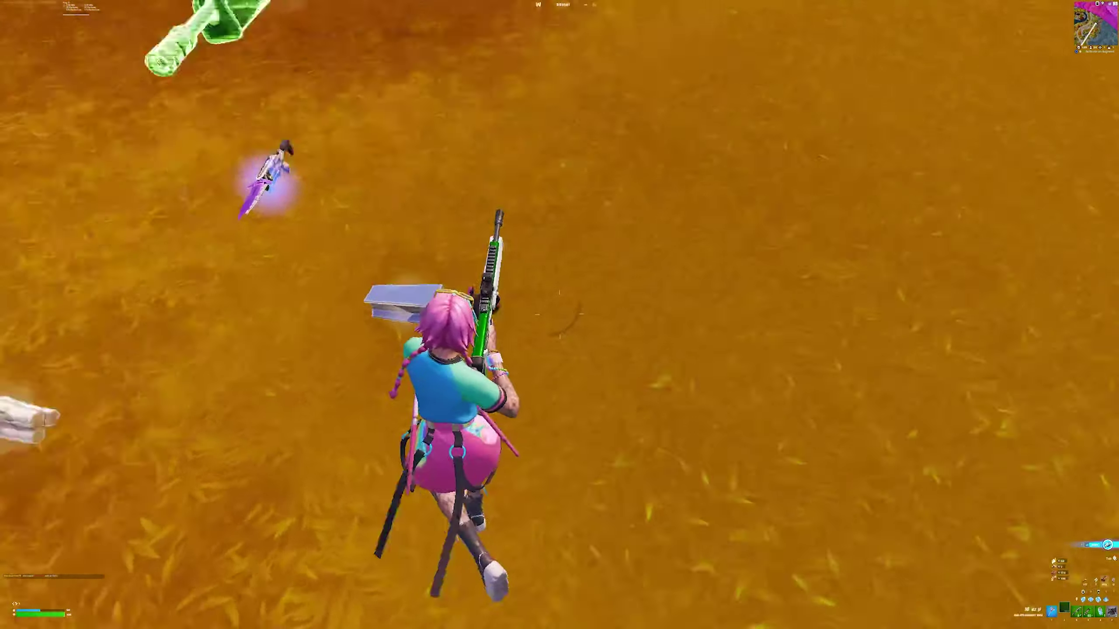
- Cycle from pickaxe to another weapon, then build walls and ramps around the character
key(f)
key(2)
key(q)
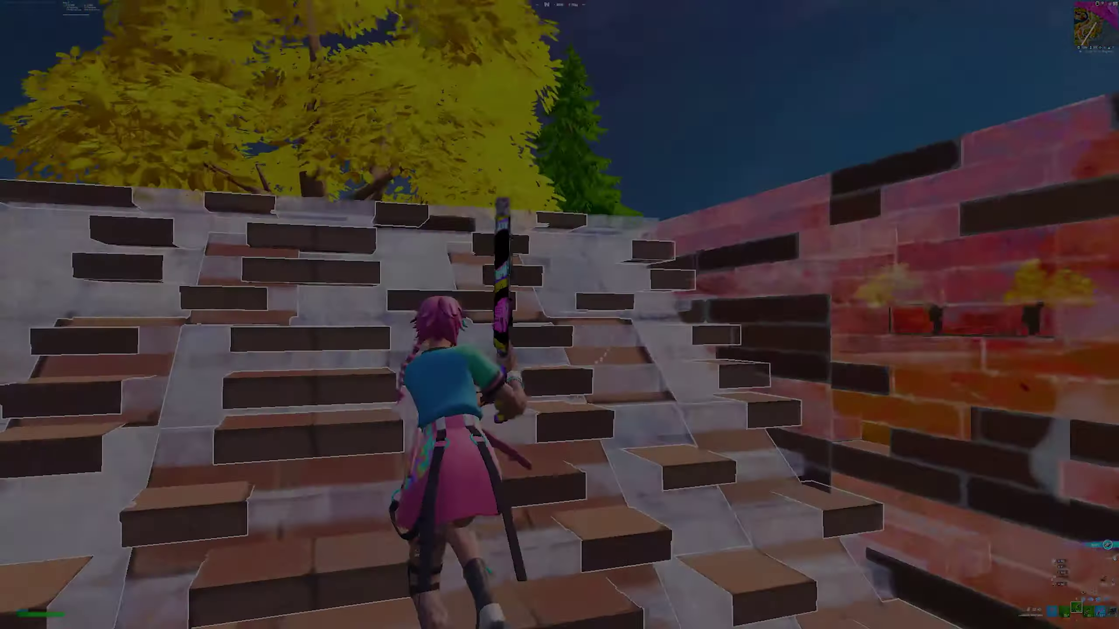